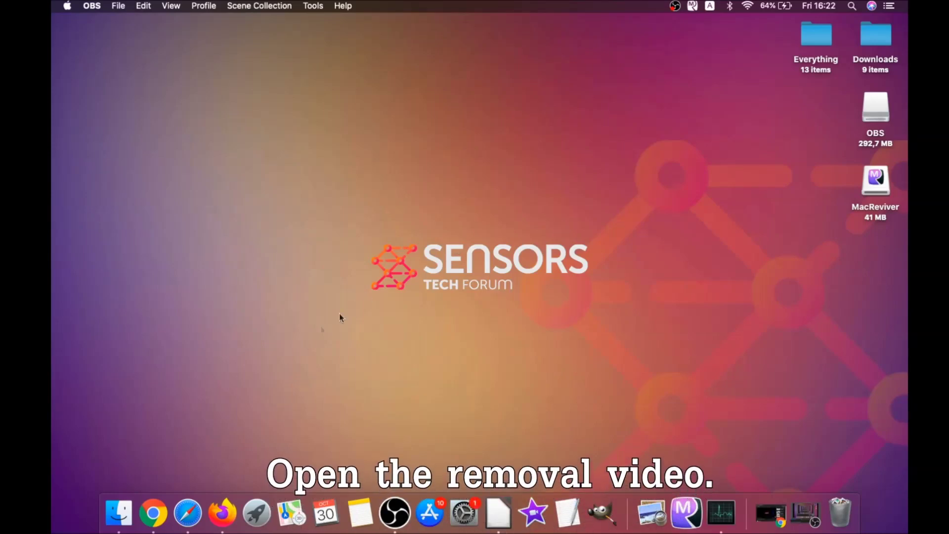
Step: Return to the YouTube video and open the sensorstechforum.com Mac Virus Removal Guide link
{"action": "left_click", "coordinate": [159, 511]}
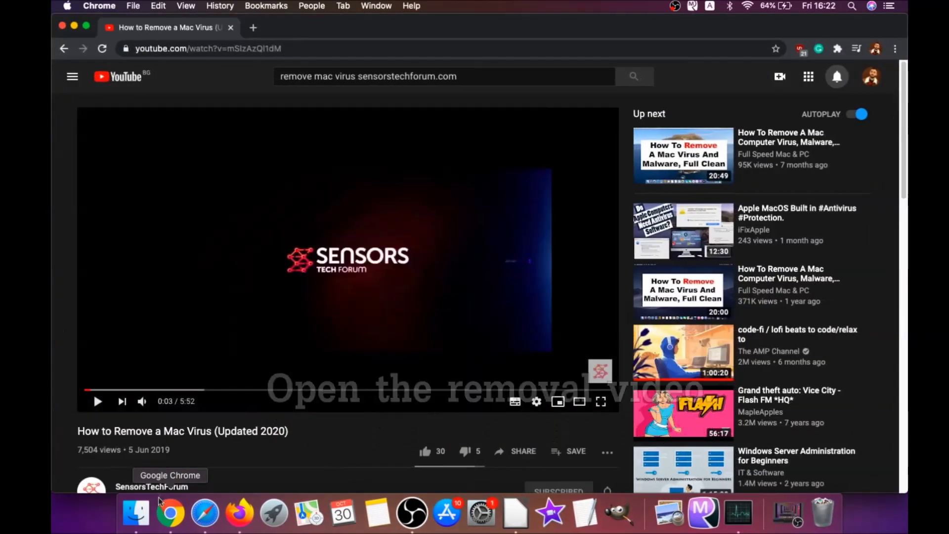
{"action": "scroll", "coordinate": [231, 323], "scroll_direction": "down", "scroll_amount": 5}
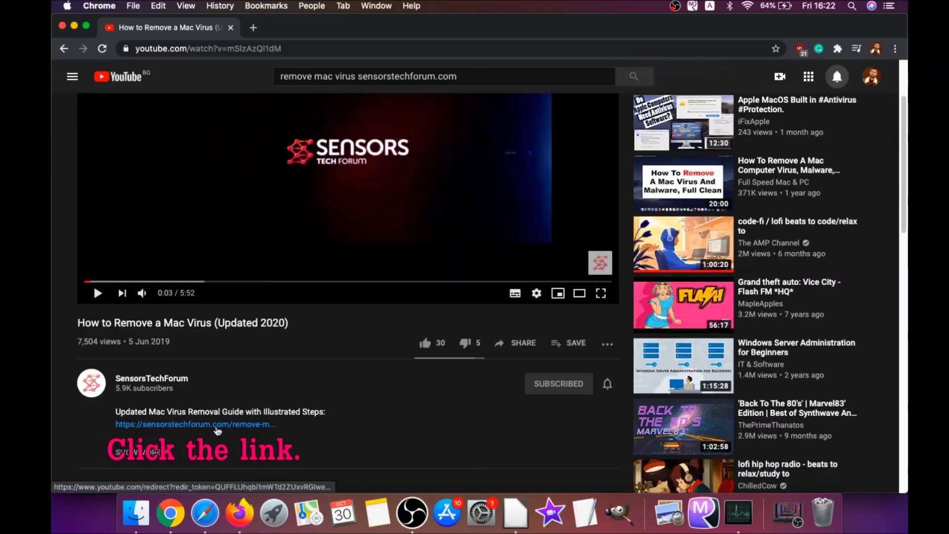
{"action": "left_click", "coordinate": [203, 426]}
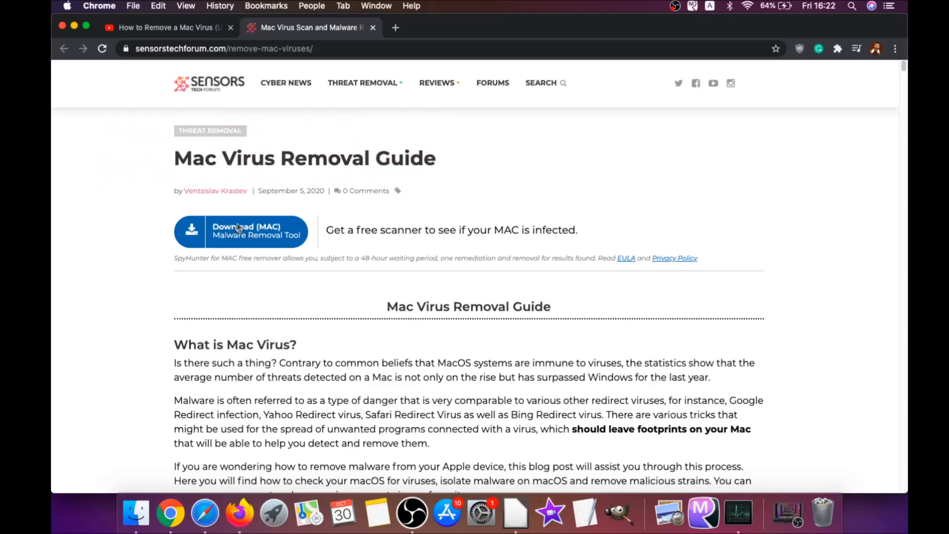
Step: Download the SpyHunter for Mac installer, open the downloaded .dmg, and minimise Chrome
{"action": "left_click", "coordinate": [238, 237]}
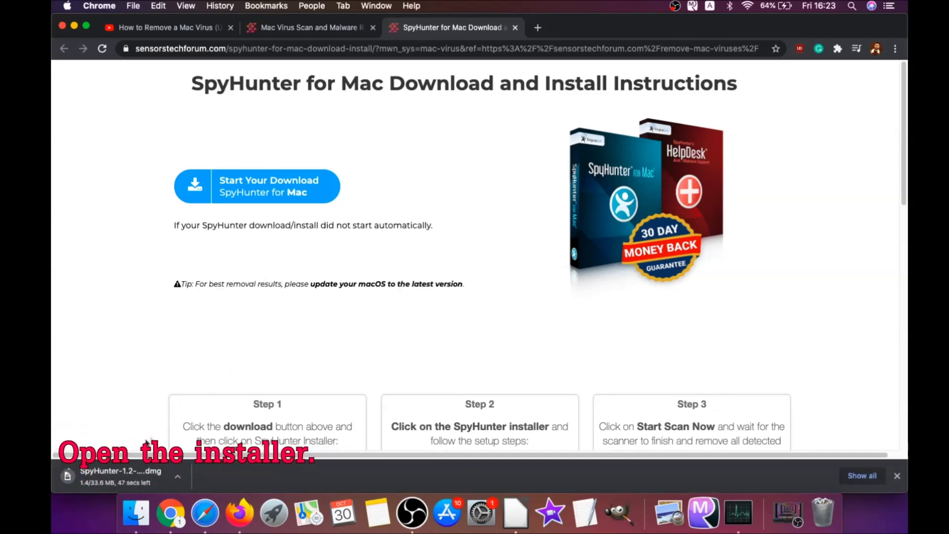
{"action": "left_click", "coordinate": [97, 475]}
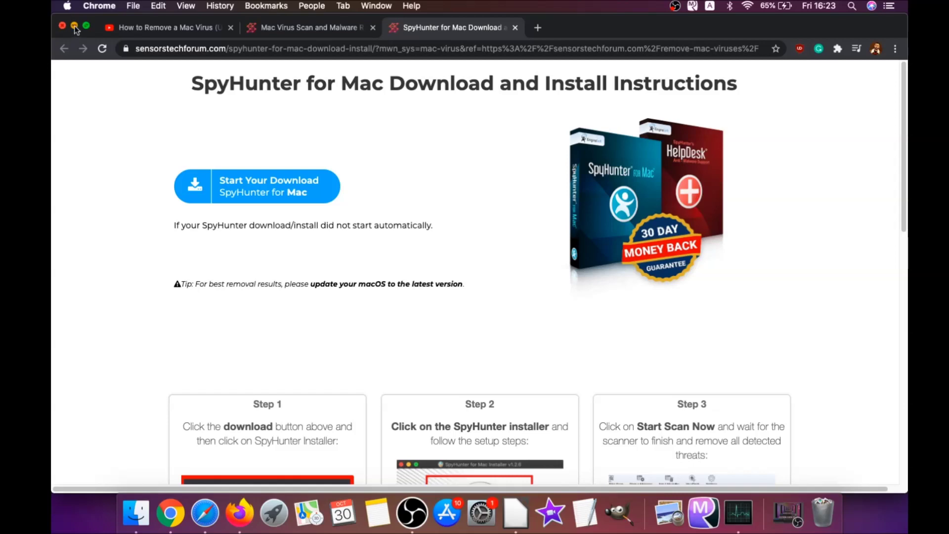
{"action": "left_click", "coordinate": [74, 26]}
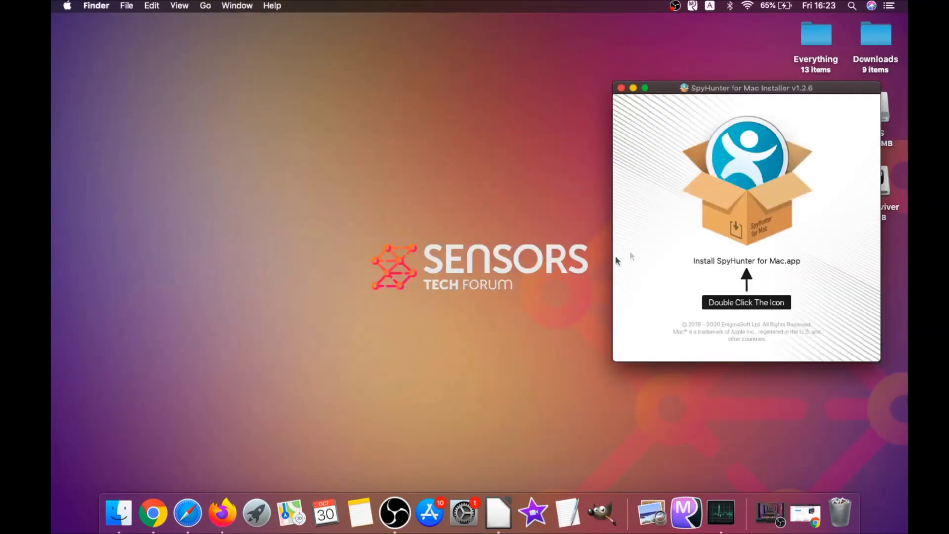
Step: Launch Install SpyHunter for Mac.app, accept the EULA and privacy terms, and install SpyHunter
{"action": "double_click", "coordinate": [737, 211]}
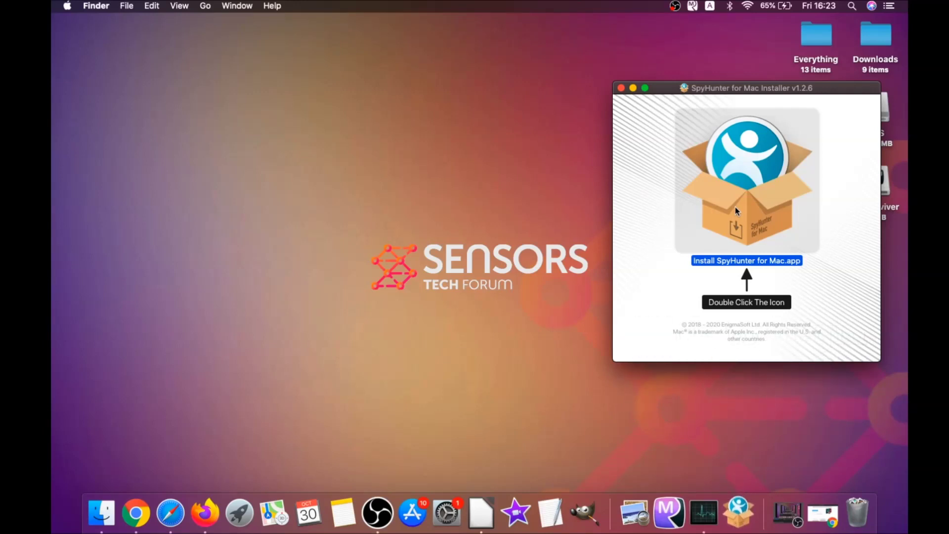
{"action": "left_click", "coordinate": [633, 89]}
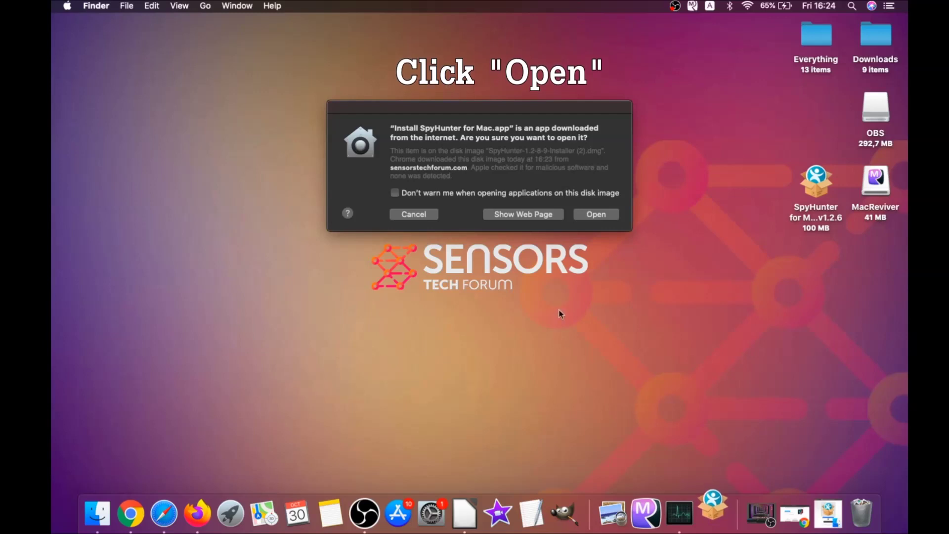
{"action": "left_click", "coordinate": [583, 214]}
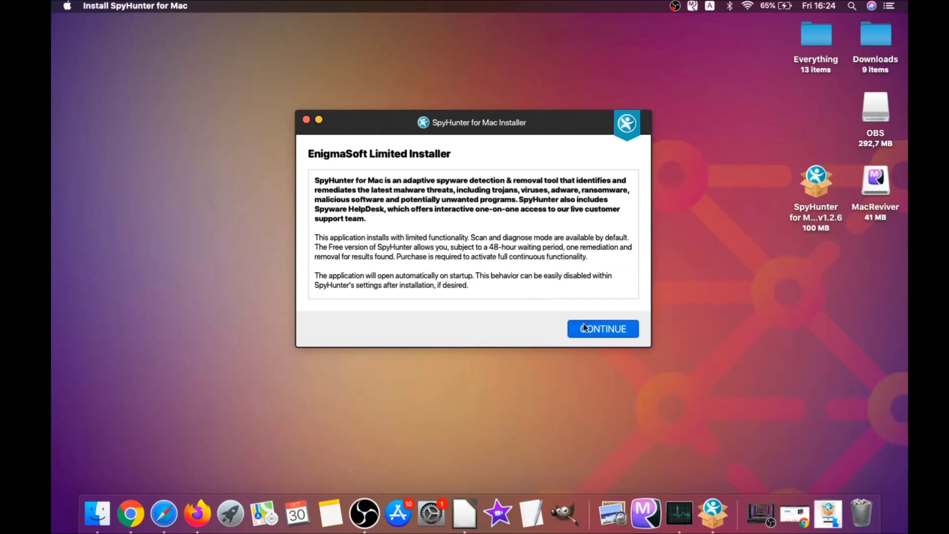
{"action": "left_click", "coordinate": [583, 324]}
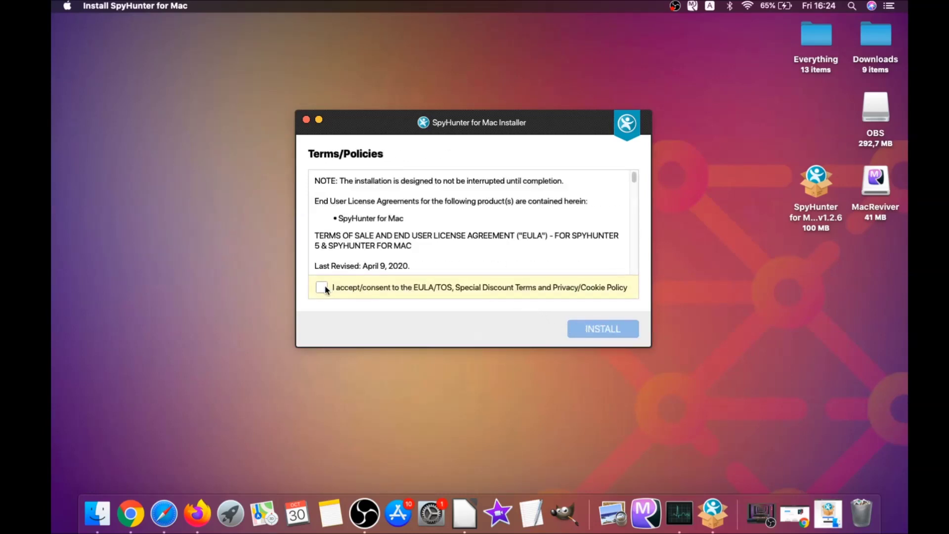
{"action": "left_click", "coordinate": [322, 286]}
{"action": "left_click", "coordinate": [577, 327]}
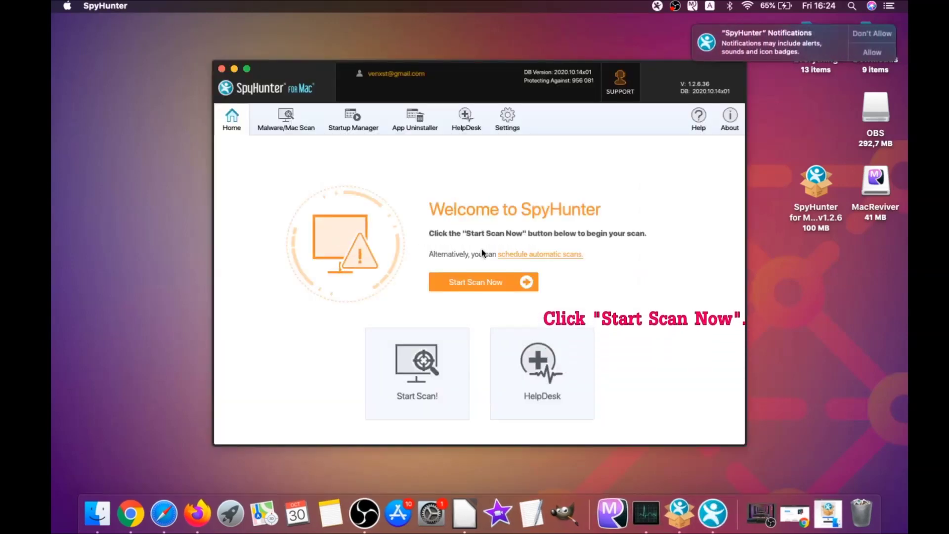
Step: Scan the Mac and remove the detected MacReviverSetup.dmg malware
{"action": "left_click", "coordinate": [482, 281]}
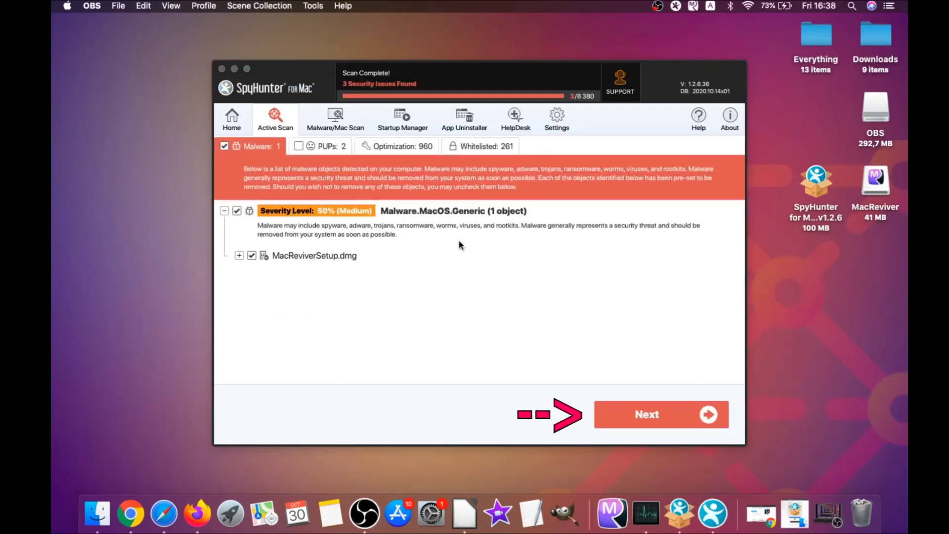
{"action": "left_click", "coordinate": [652, 419]}
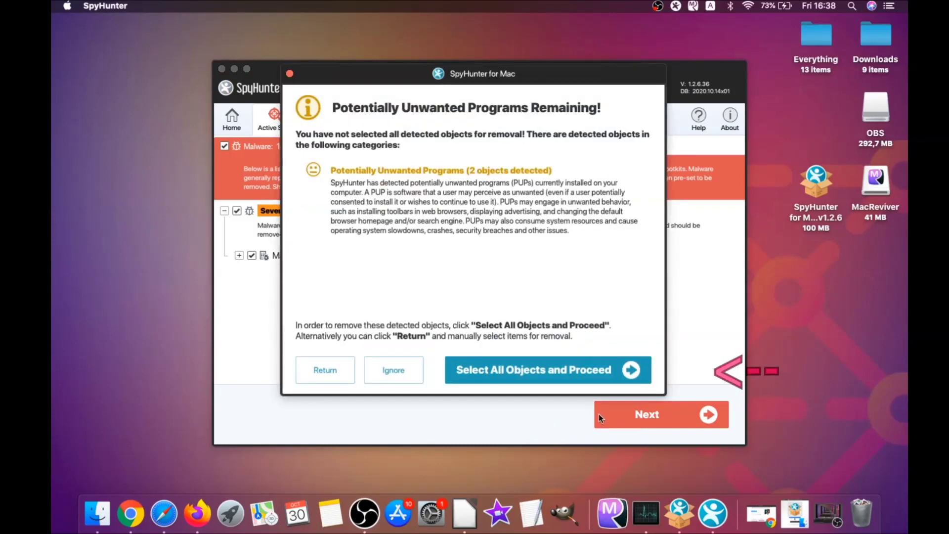
{"action": "left_click", "coordinate": [368, 374]}
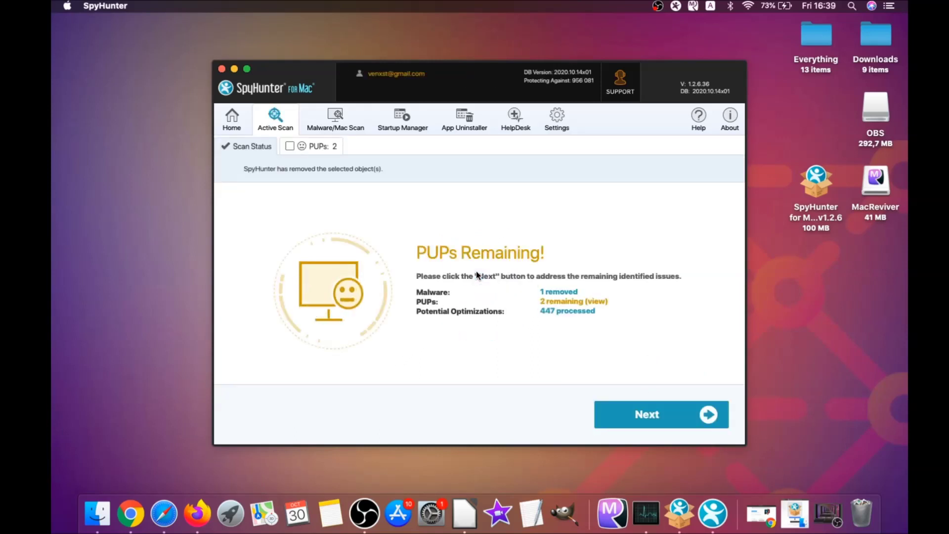
Step: Remove both MacReviver unwanted programs from the PUPs list and close the results
{"action": "left_click", "coordinate": [320, 146]}
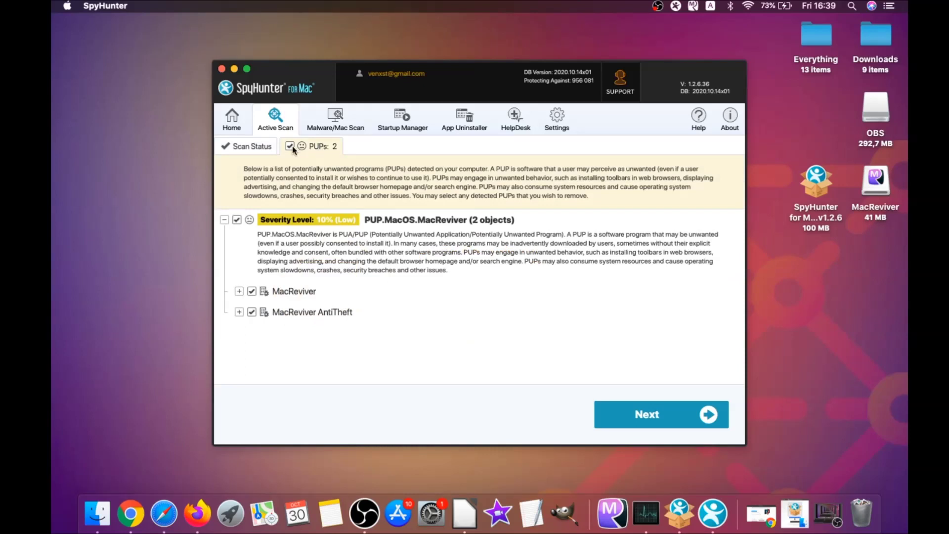
{"action": "left_click", "coordinate": [657, 412]}
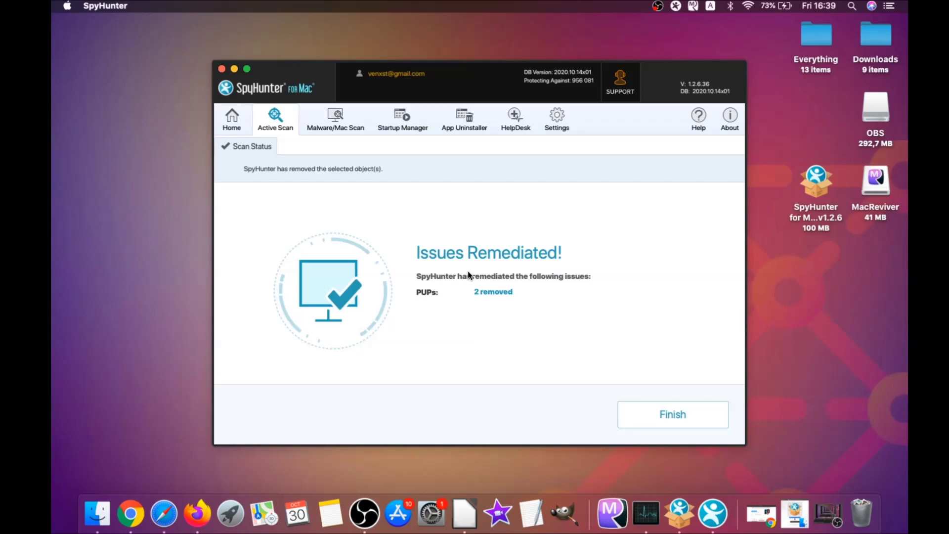
{"action": "left_click", "coordinate": [678, 415]}
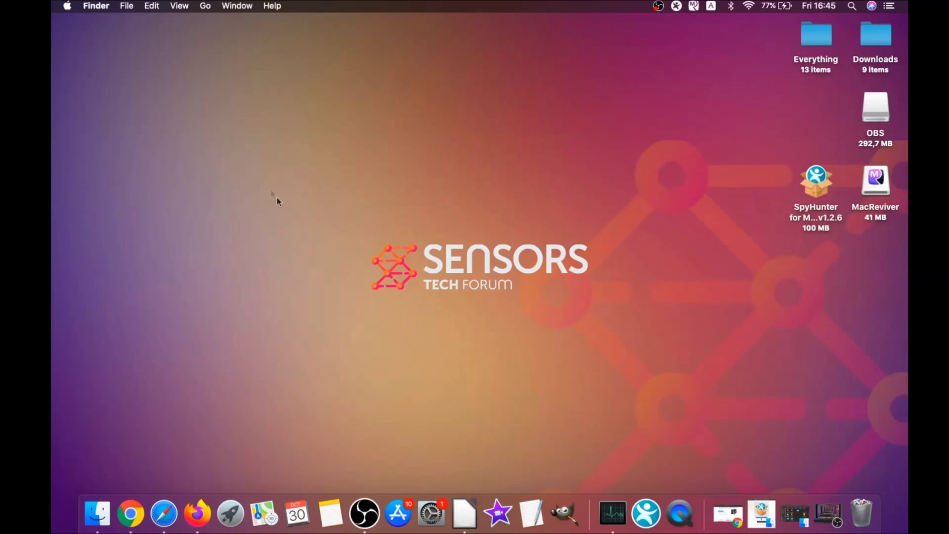
Step: Move MacReviver.app from the Applications folder to the Bin
{"action": "left_click", "coordinate": [205, 6]}
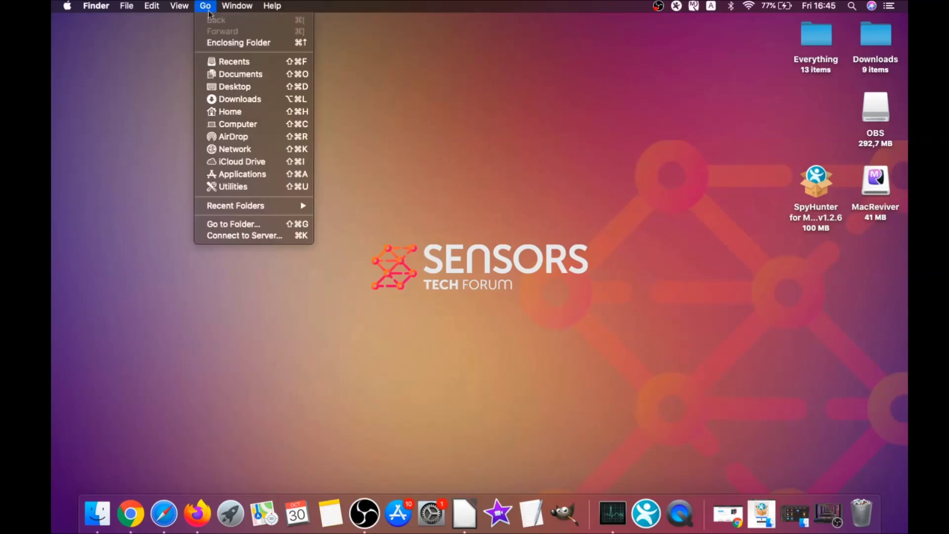
{"action": "left_click", "coordinate": [238, 173]}
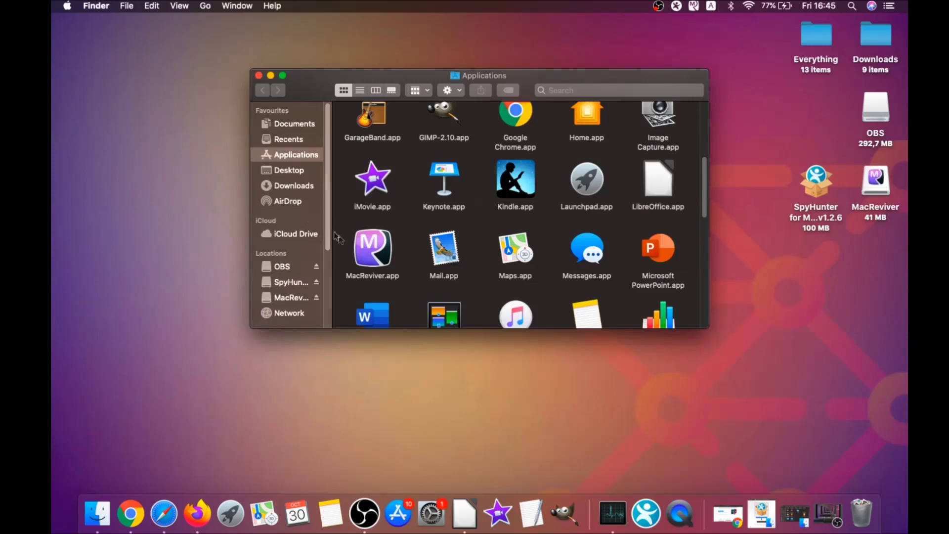
{"action": "left_click", "coordinate": [364, 248]}
{"action": "left_click_drag", "start_coordinate": [368, 250], "coordinate": [860, 507]}
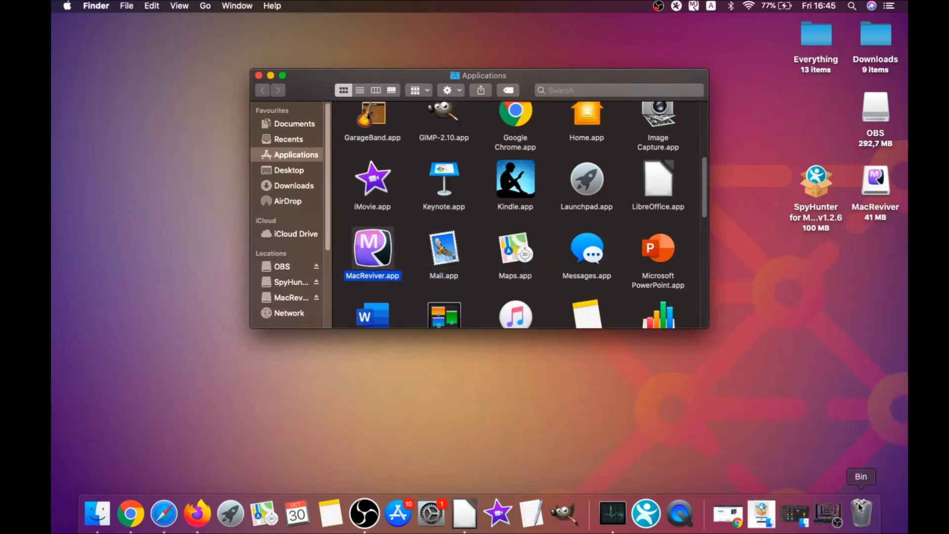
Step: Close the Applications window and open the Utilities folder
{"action": "left_click", "coordinate": [259, 76]}
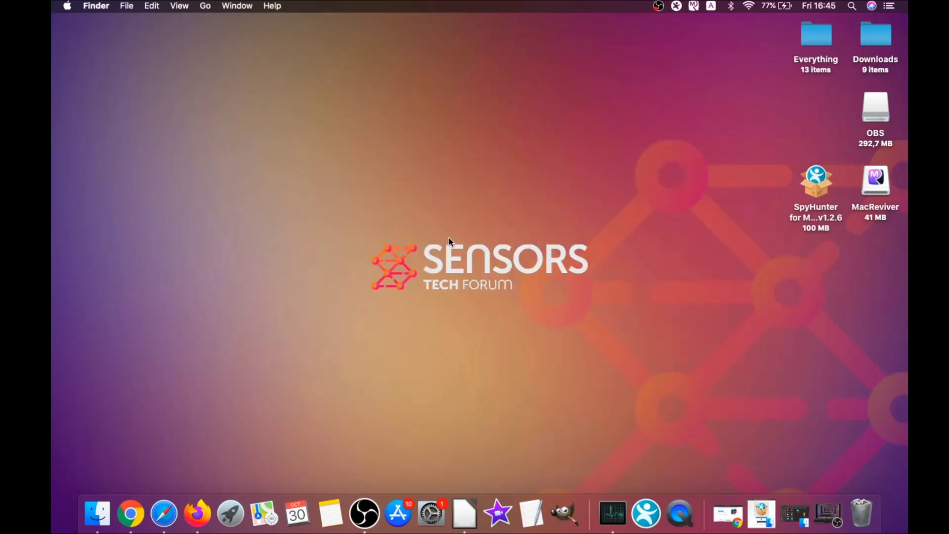
{"action": "left_click", "coordinate": [207, 7]}
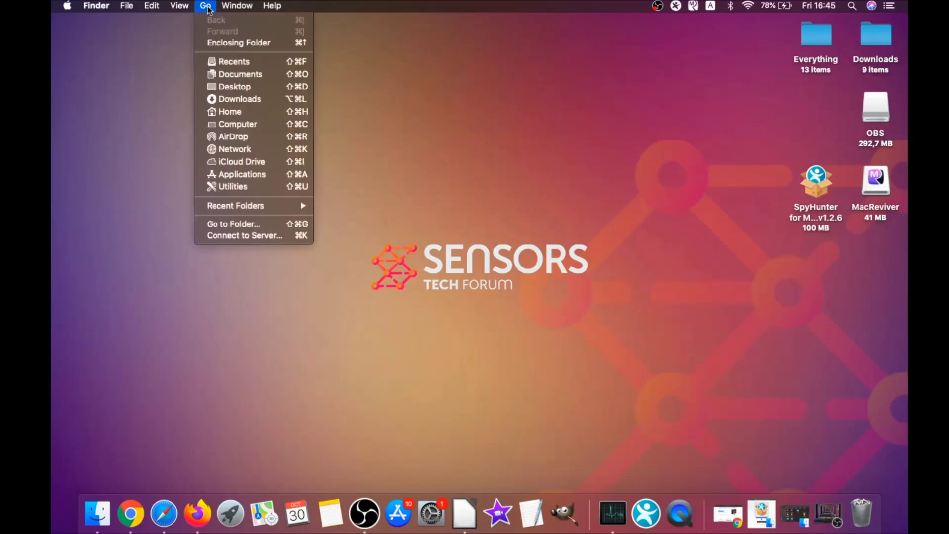
{"action": "left_click", "coordinate": [248, 189]}
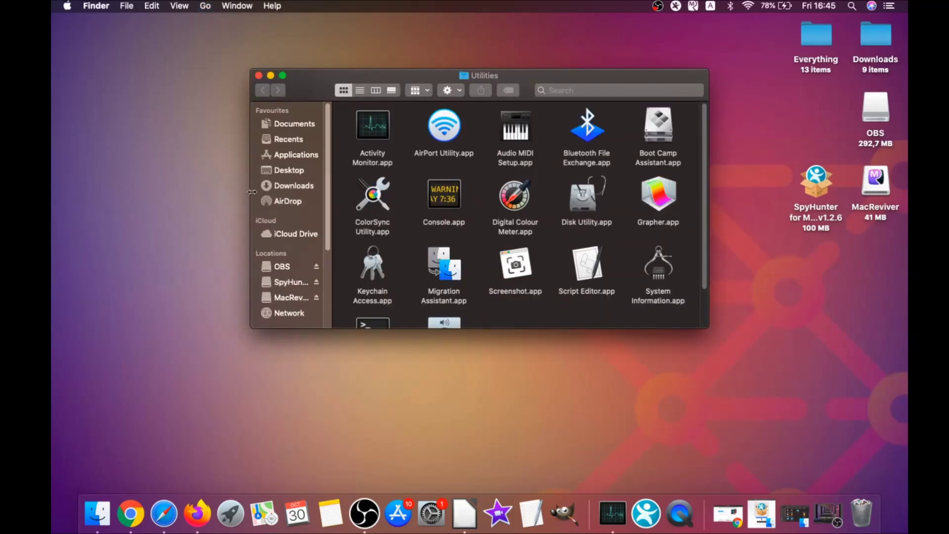
Step: Launch Activity Monitor and force quit the lsd process
{"action": "double_click", "coordinate": [372, 134]}
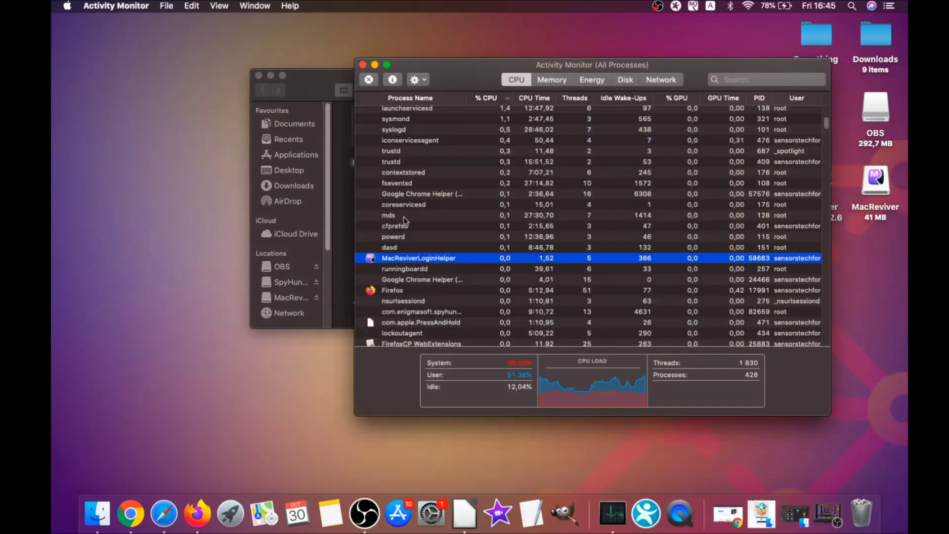
{"action": "left_click", "coordinate": [403, 259]}
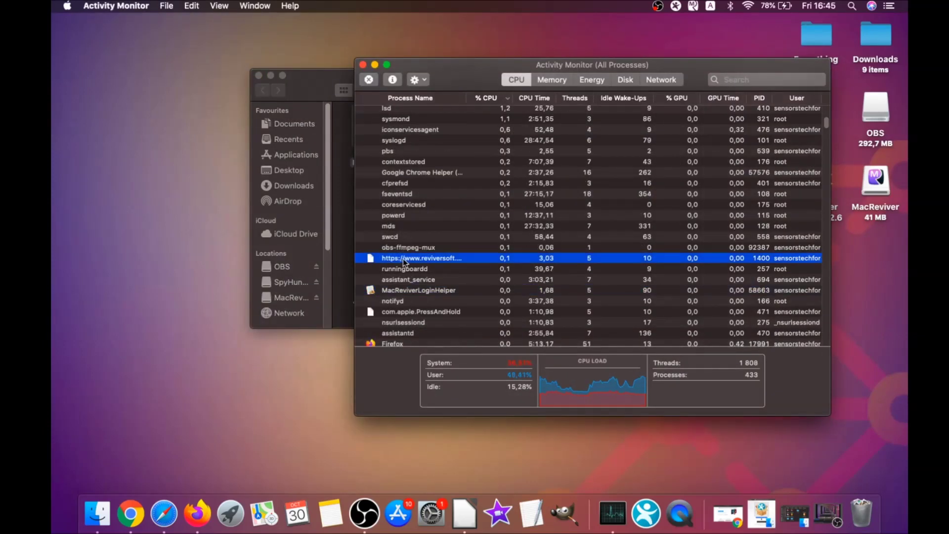
{"action": "scroll", "coordinate": [404, 259], "scroll_direction": "down", "scroll_amount": 10}
{"action": "scroll", "coordinate": [394, 301], "scroll_direction": "down", "scroll_amount": 5}
{"action": "scroll", "coordinate": [395, 298], "scroll_direction": "up", "scroll_amount": 6}
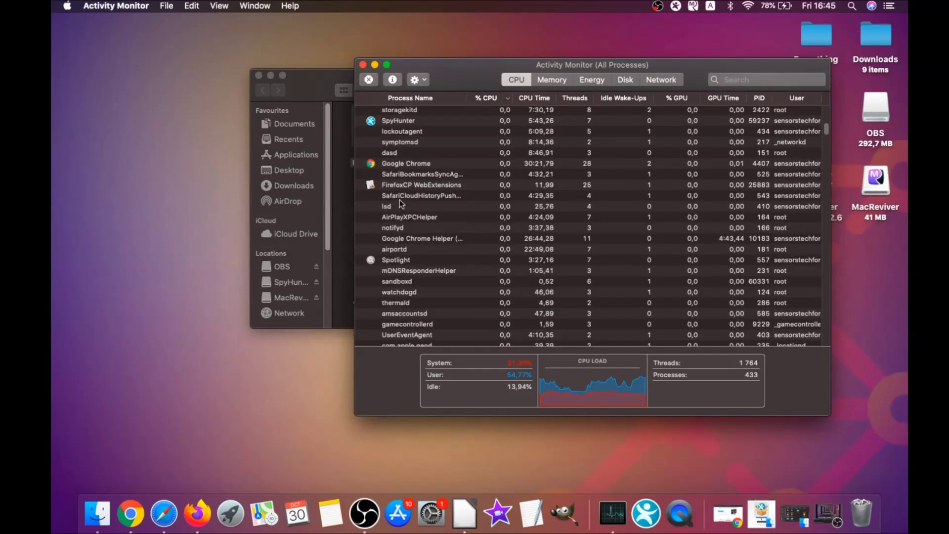
{"action": "left_click", "coordinate": [397, 204]}
{"action": "left_click", "coordinate": [369, 80]}
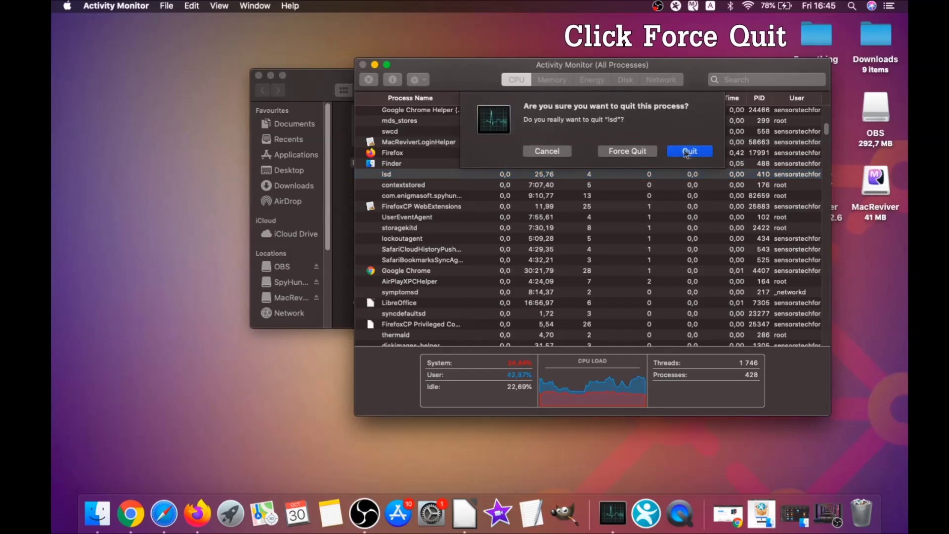
{"action": "left_click", "coordinate": [630, 151]}
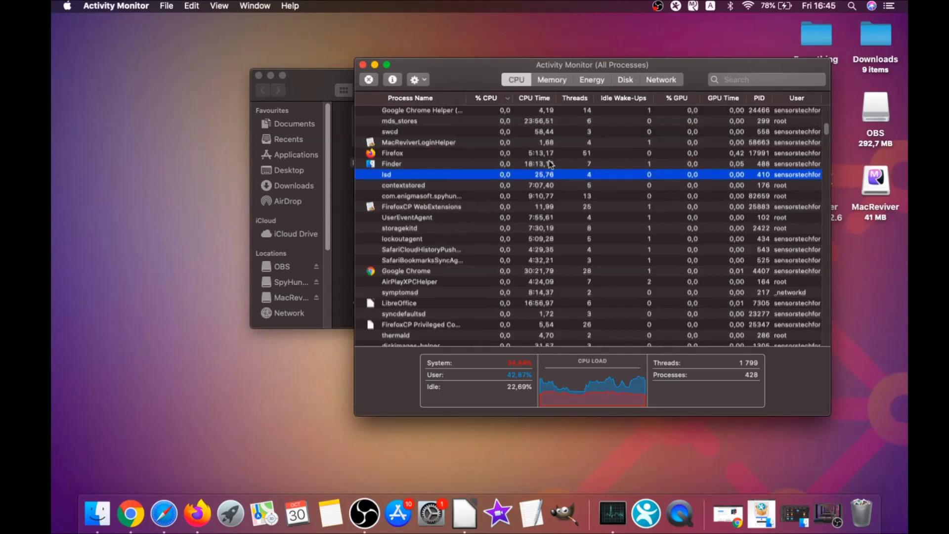
Step: Force quit MacReviverLoginHelper and close Activity Monitor
{"action": "left_click", "coordinate": [440, 175]}
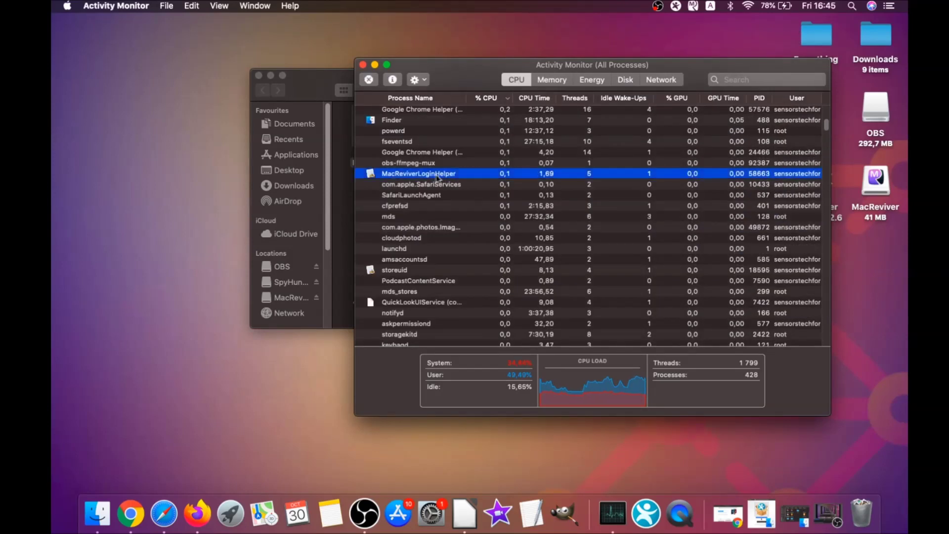
{"action": "left_click", "coordinate": [374, 82]}
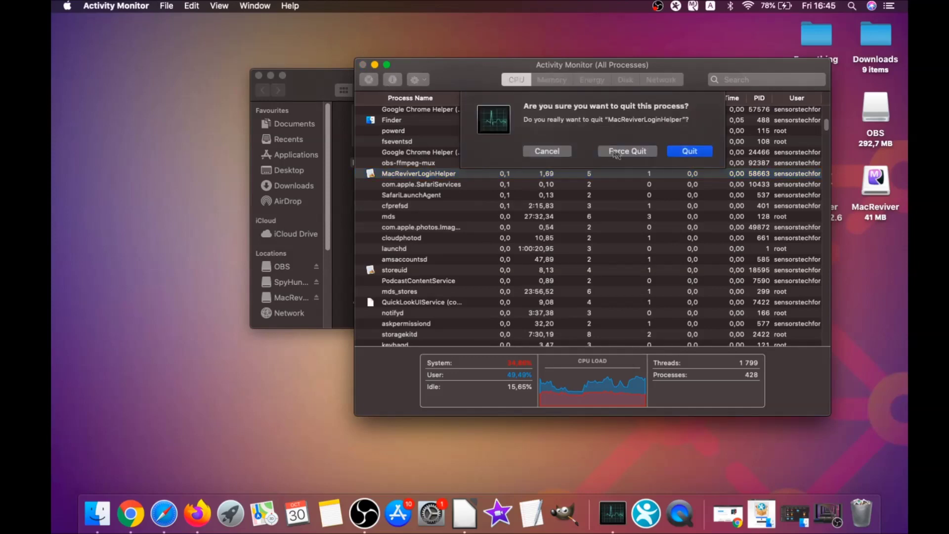
{"action": "left_click", "coordinate": [613, 152]}
{"action": "scroll", "coordinate": [438, 169], "scroll_direction": "up", "scroll_amount": 5}
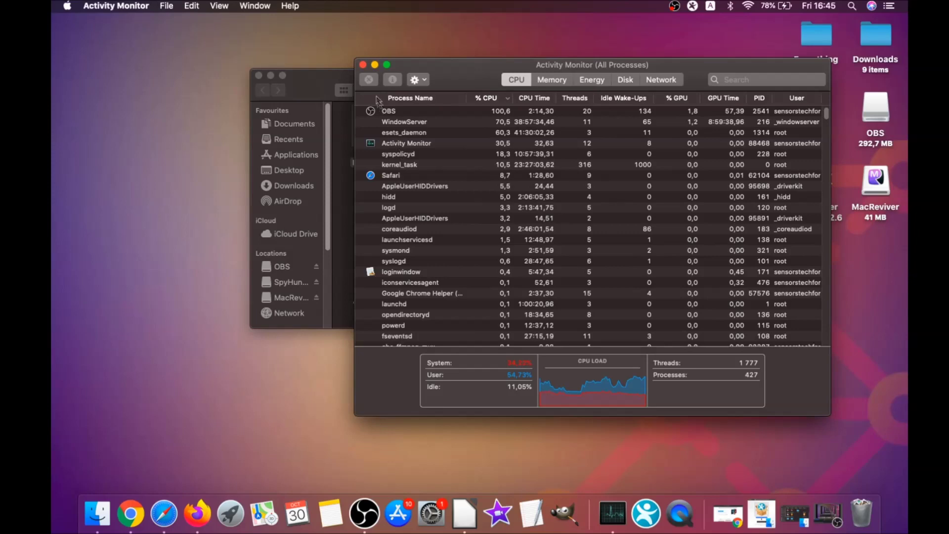
{"action": "left_click", "coordinate": [363, 65]}
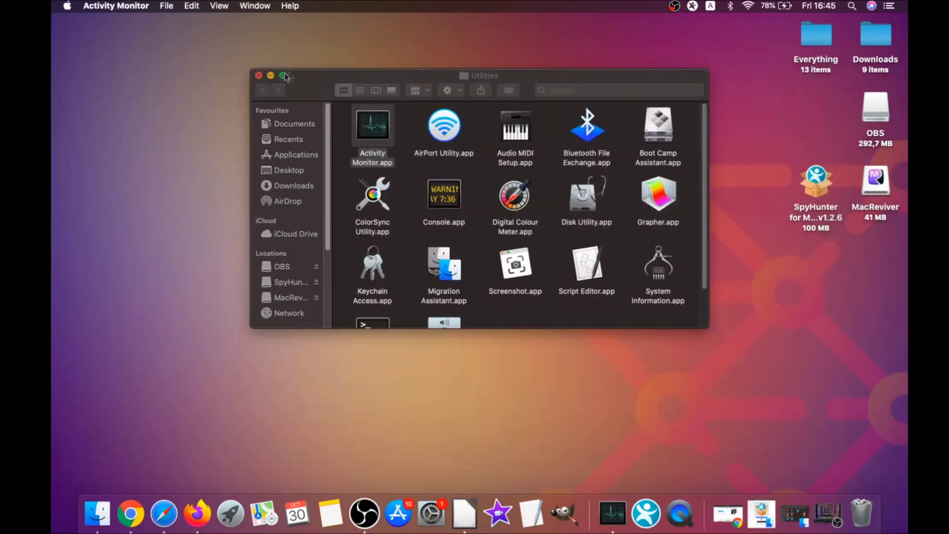
Step: Close the Utilities window, bring Chrome's YouTube page forward, and select its address
{"action": "left_click", "coordinate": [258, 76]}
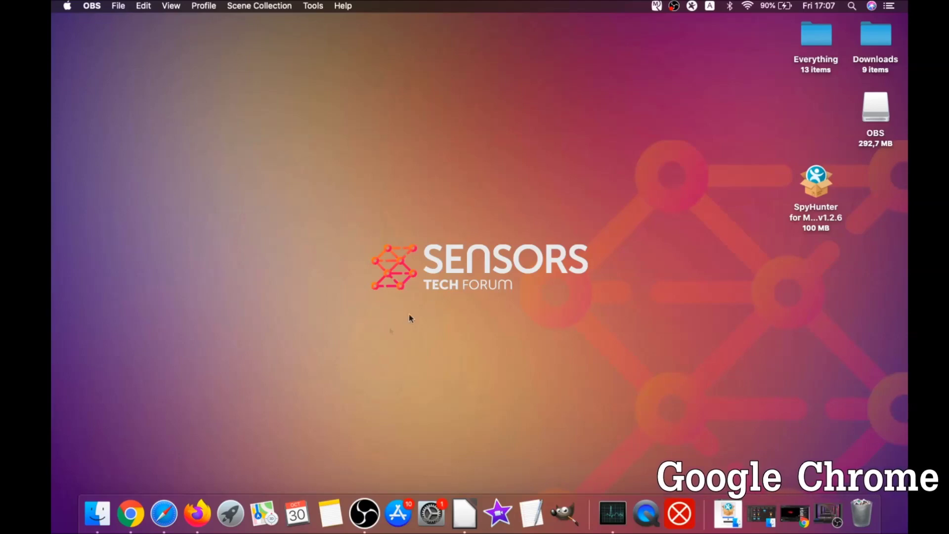
{"action": "left_click", "coordinate": [130, 514]}
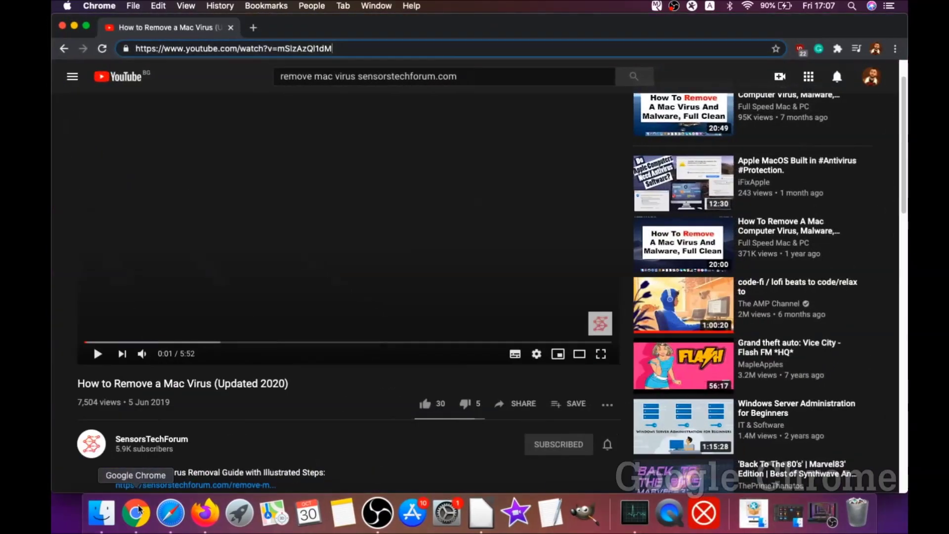
{"action": "left_click_drag", "start_coordinate": [335, 50], "coordinate": [126, 50]}
Step: Go to about://settings/clearBrowserData in Chrome
{"action": "type", "text": "about"}
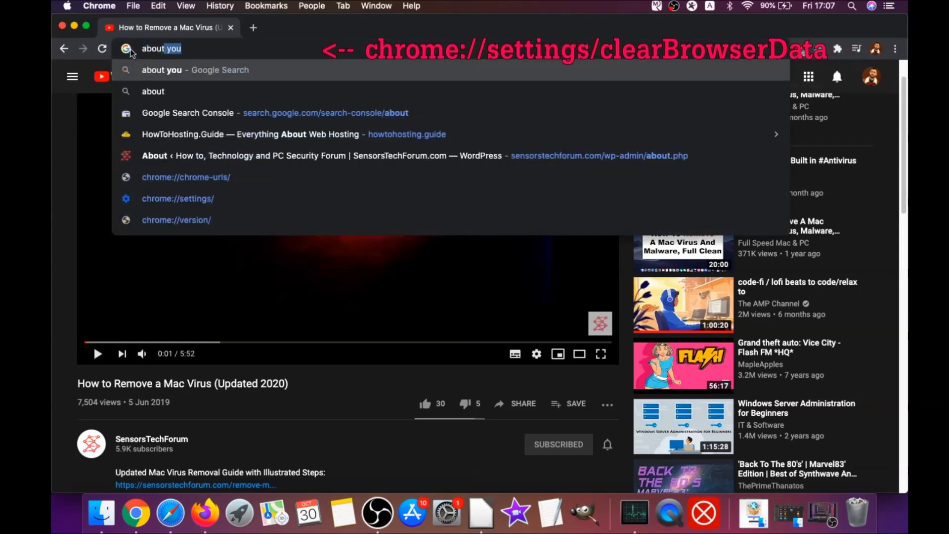
{"action": "type", "text": "://settings"}
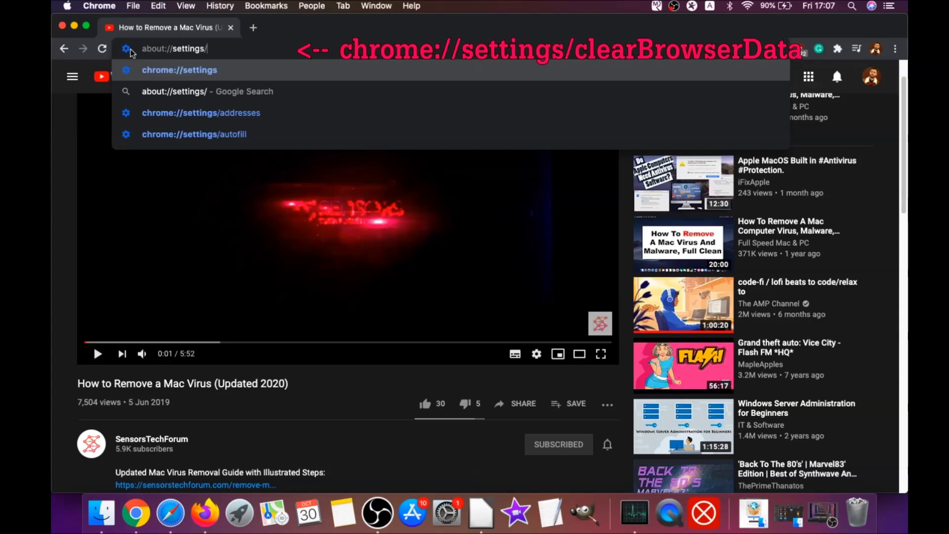
{"action": "type", "text": "/clearBrowserDat"}
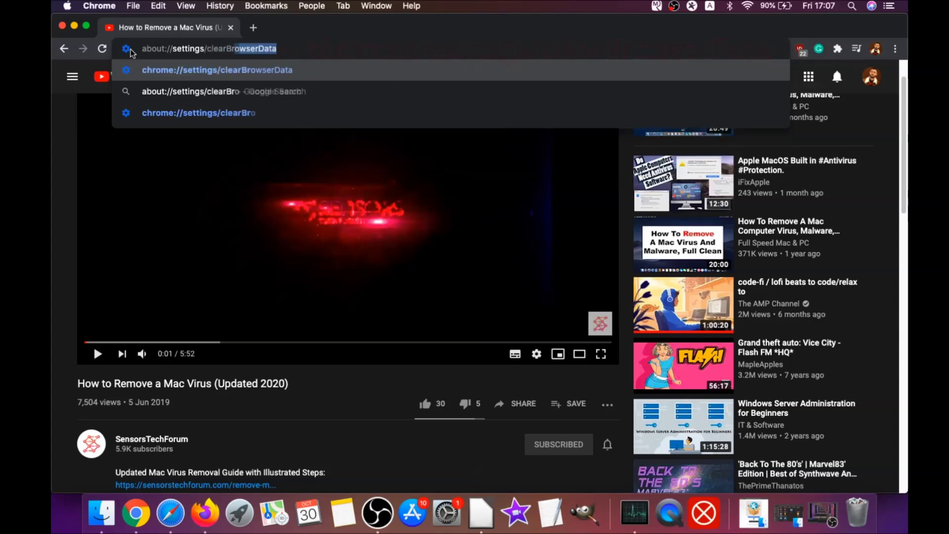
{"action": "type", "text": "a"}
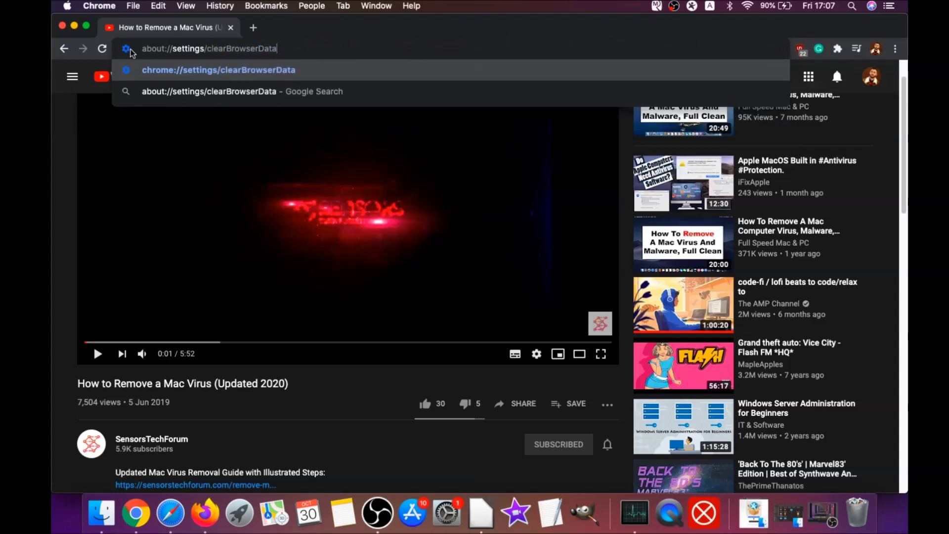
{"action": "key", "text": "Return"}
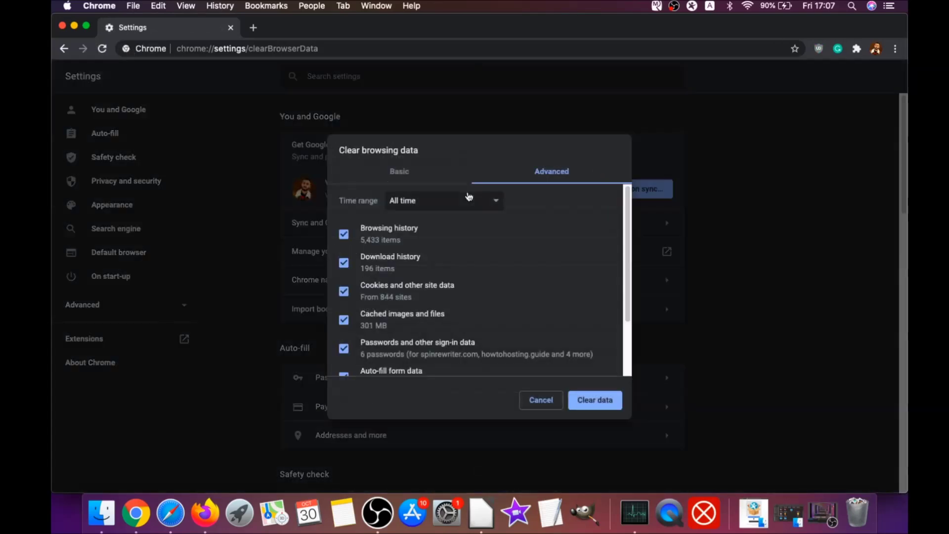
Step: Clear browsing data for All time, excluding passwords and other sign-in data
{"action": "left_click", "coordinate": [434, 203]}
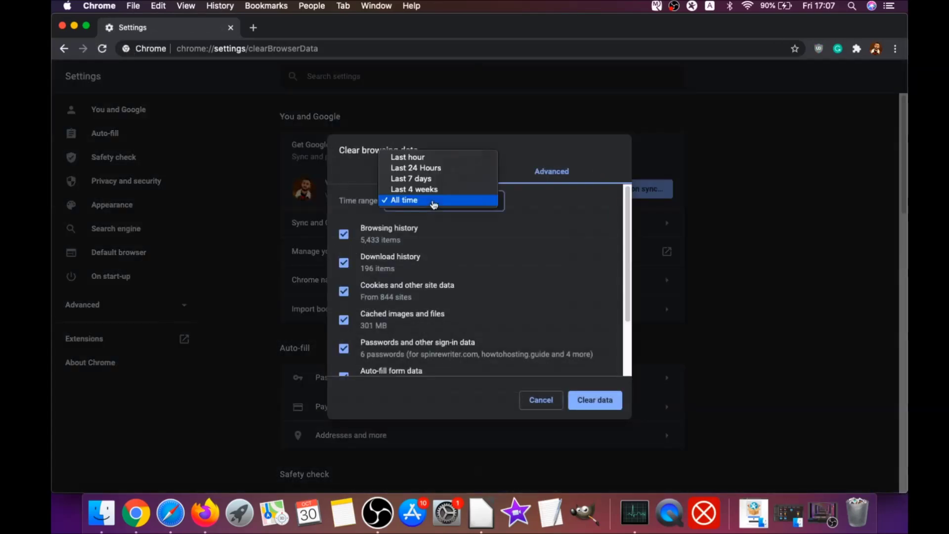
{"action": "left_click", "coordinate": [405, 201]}
{"action": "scroll", "coordinate": [414, 223], "scroll_direction": "down", "scroll_amount": 3}
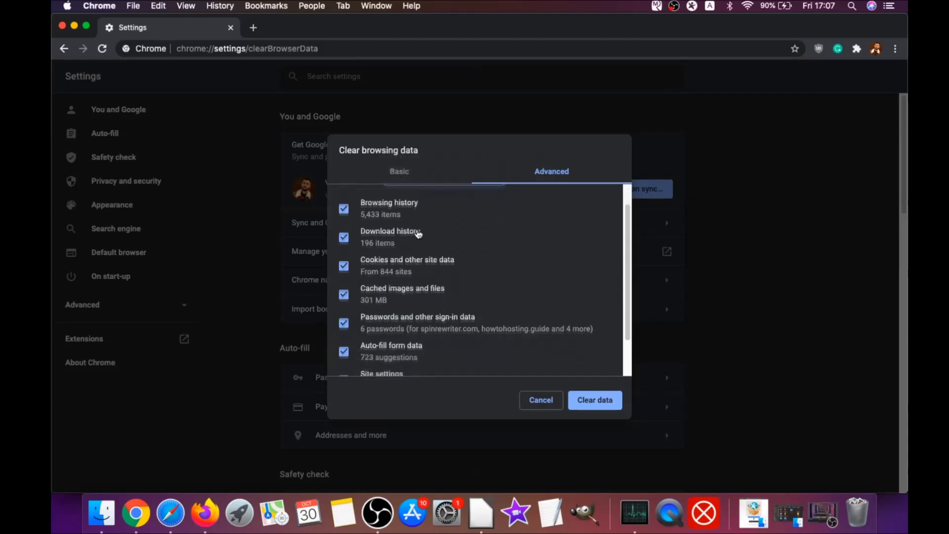
{"action": "left_click", "coordinate": [390, 274]}
{"action": "scroll", "coordinate": [391, 267], "scroll_direction": "up", "scroll_amount": 3}
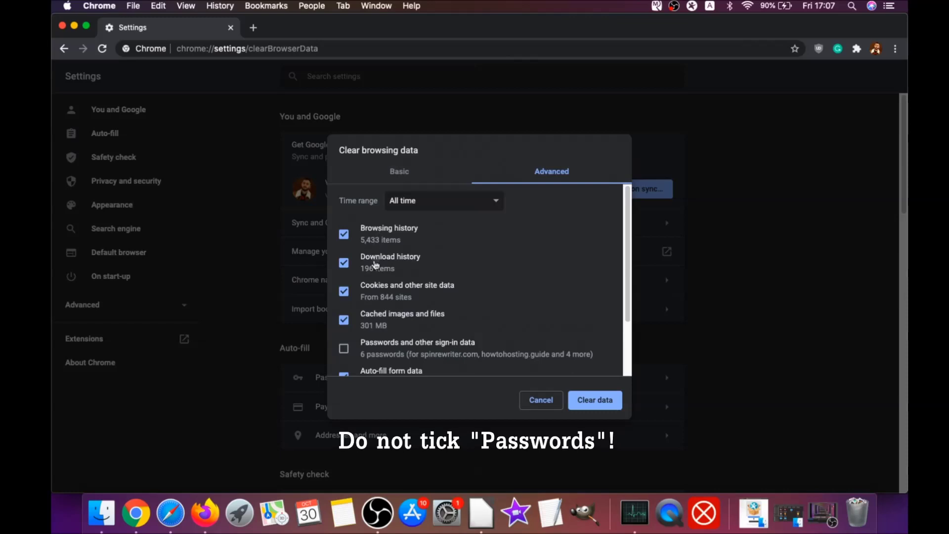
{"action": "scroll", "coordinate": [390, 296], "scroll_direction": "down", "scroll_amount": 3}
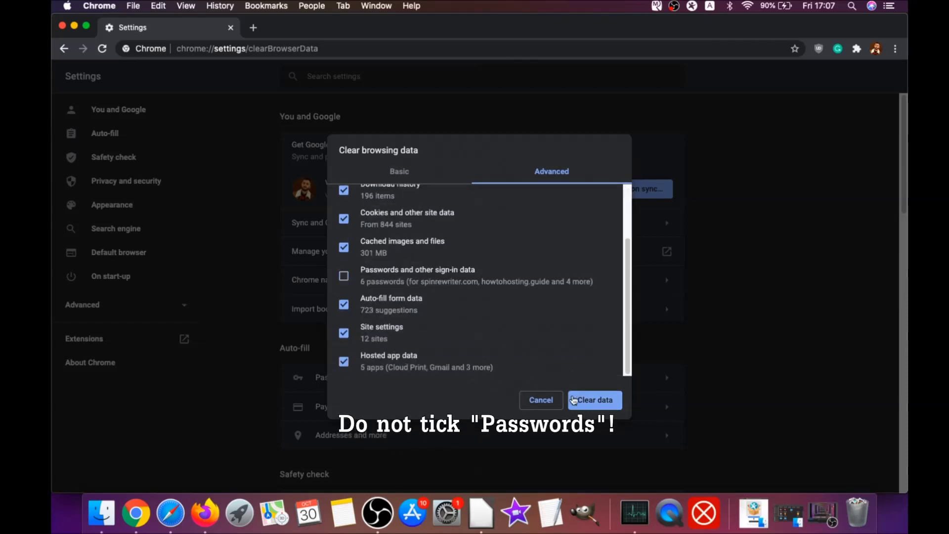
{"action": "left_click", "coordinate": [590, 401]}
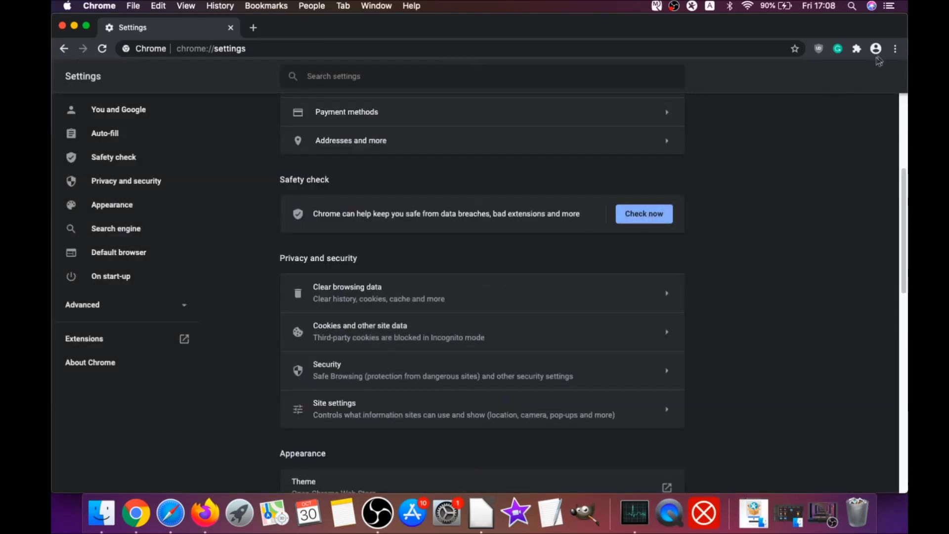
Step: Remove the uBlock Origin extension from Chrome's Extensions page and minimise Chrome
{"action": "left_click", "coordinate": [896, 49]}
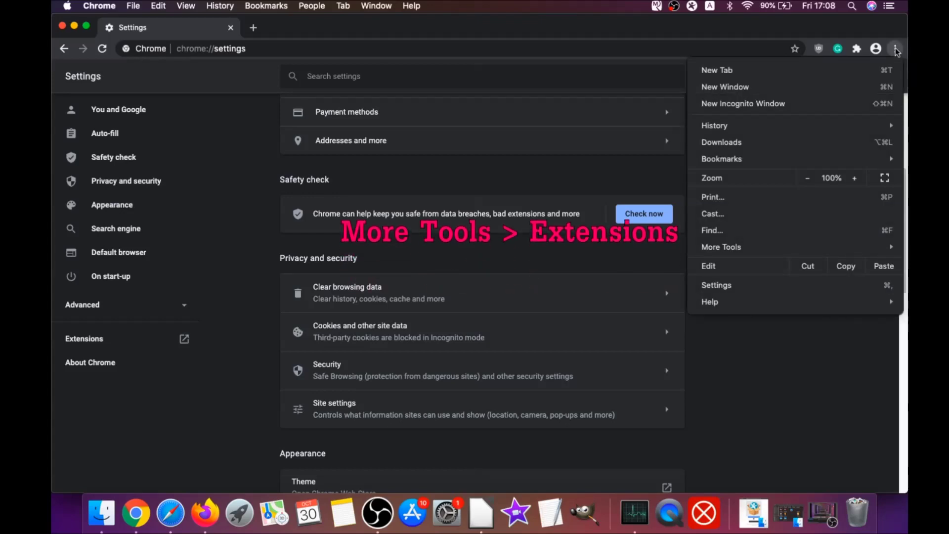
{"action": "mouse_move", "coordinate": [779, 245]}
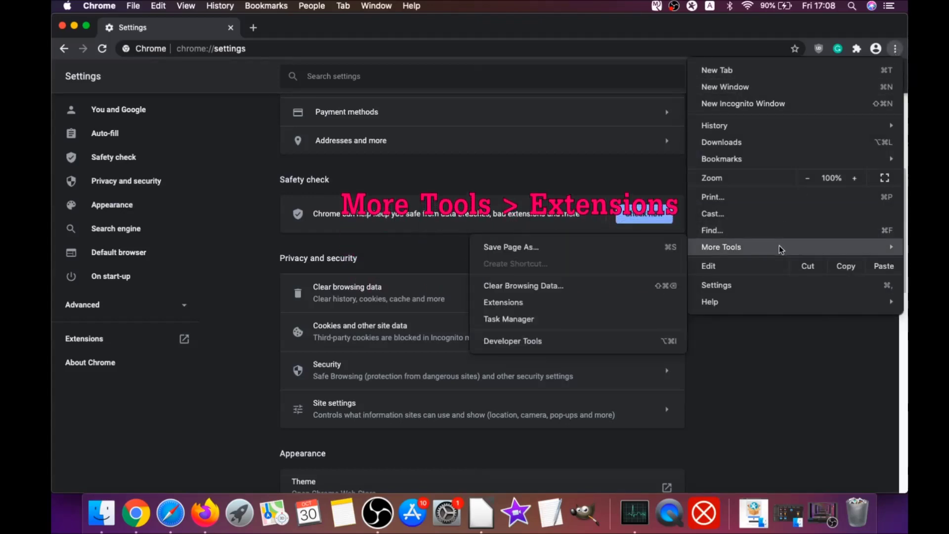
{"action": "left_click", "coordinate": [537, 303]}
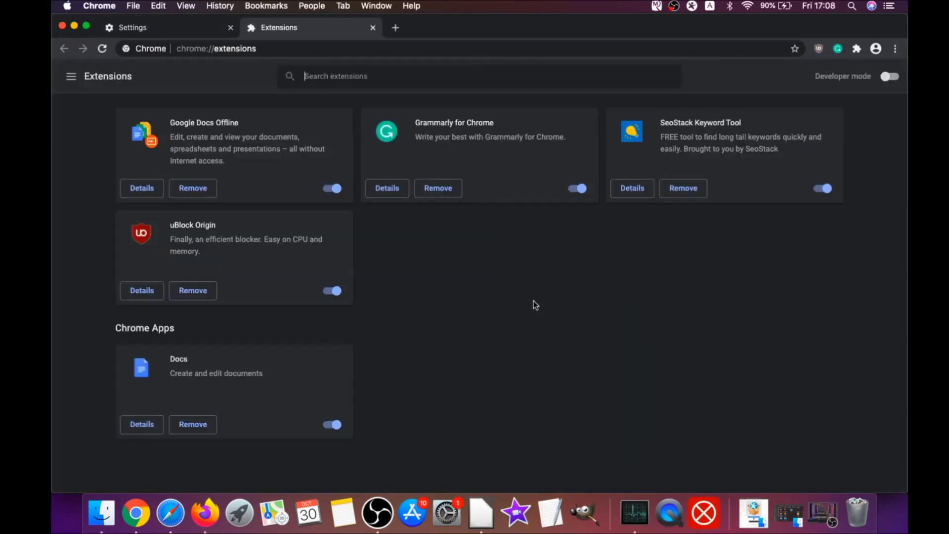
{"action": "left_click", "coordinate": [186, 292]}
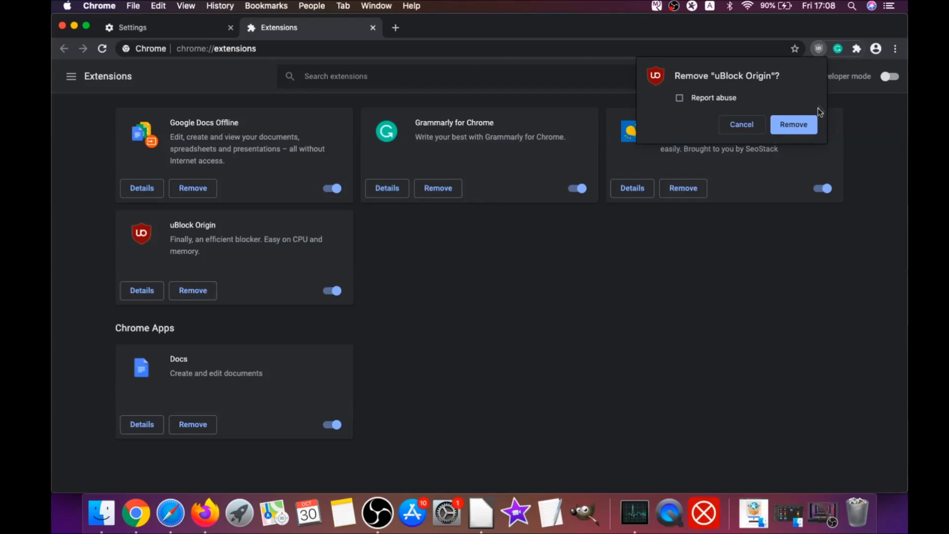
{"action": "left_click", "coordinate": [806, 123]}
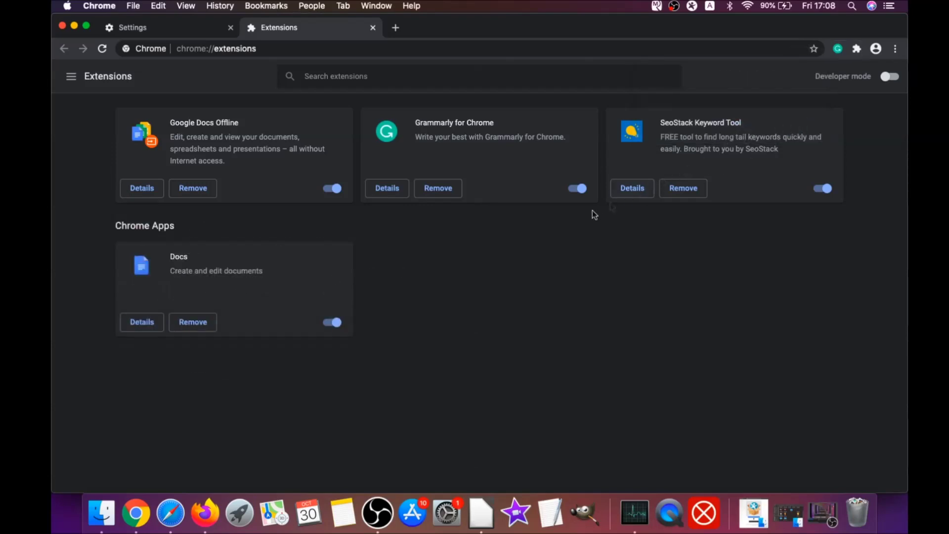
{"action": "left_click", "coordinate": [74, 26]}
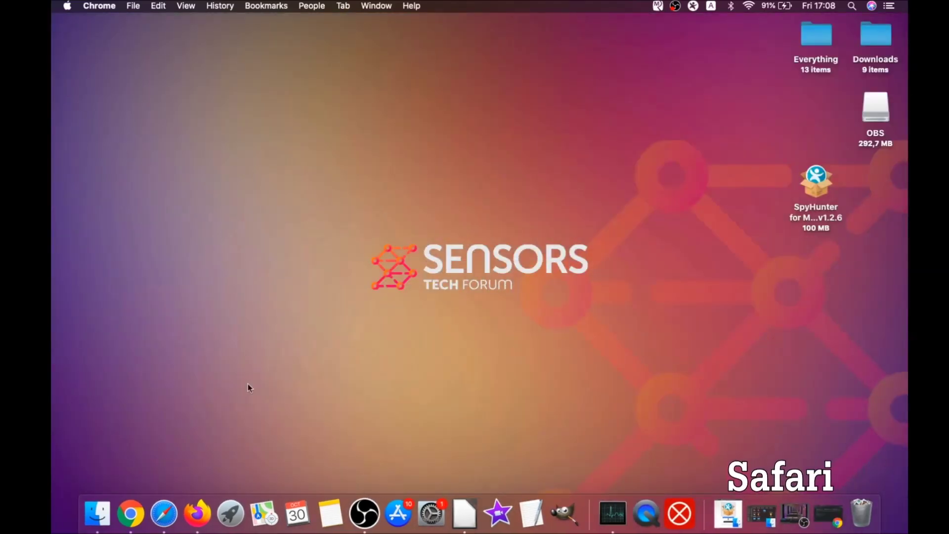
Step: Replace Safari's macreviver.com homepage with the current Apple page
{"action": "left_click", "coordinate": [164, 514]}
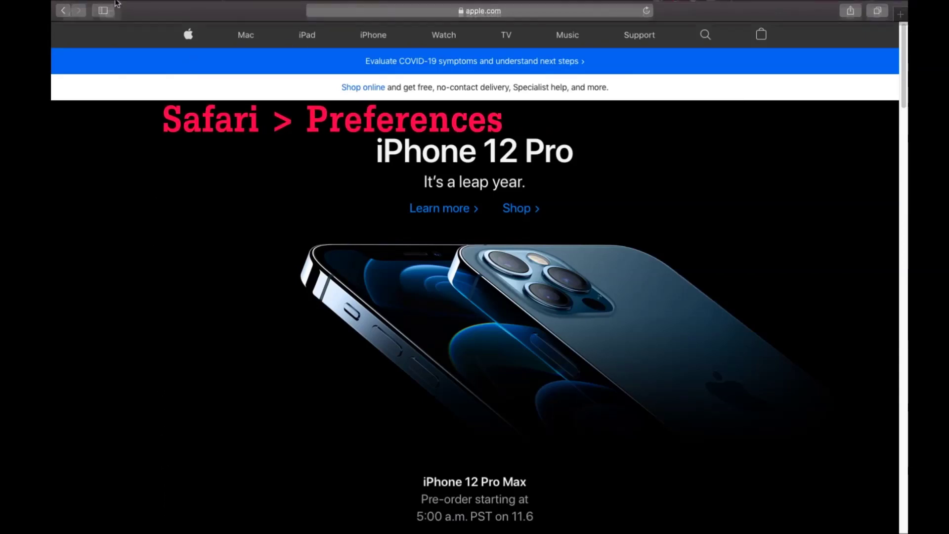
{"action": "mouse_move", "coordinate": [141, 3]}
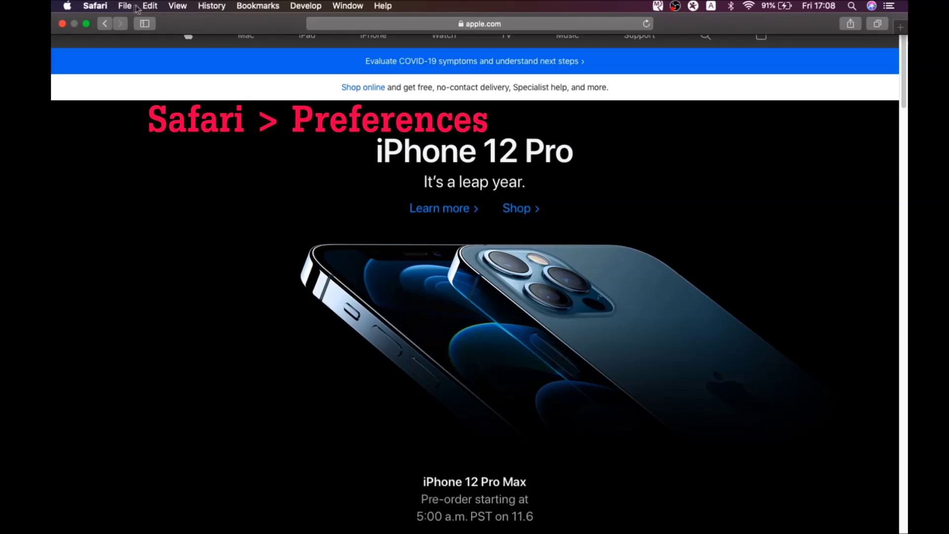
{"action": "left_click", "coordinate": [93, 6]}
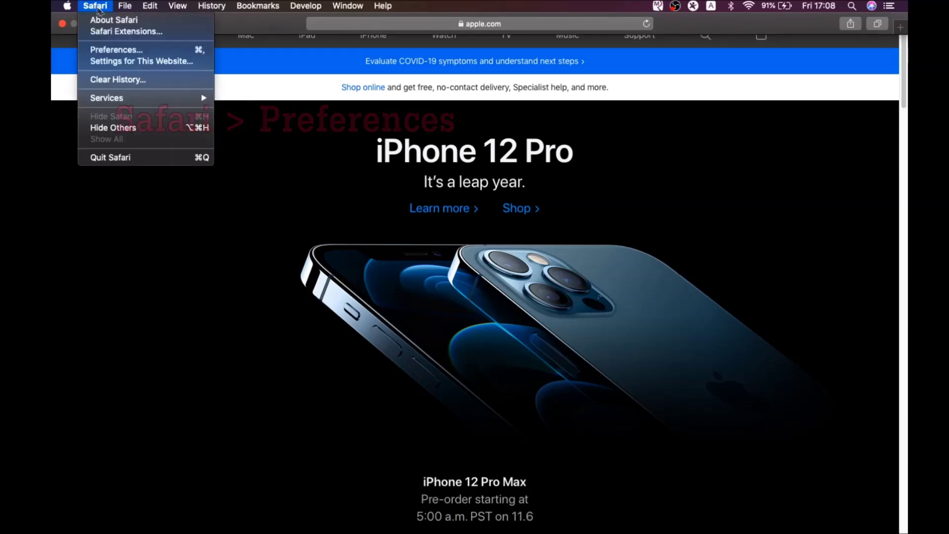
{"action": "left_click", "coordinate": [120, 50]}
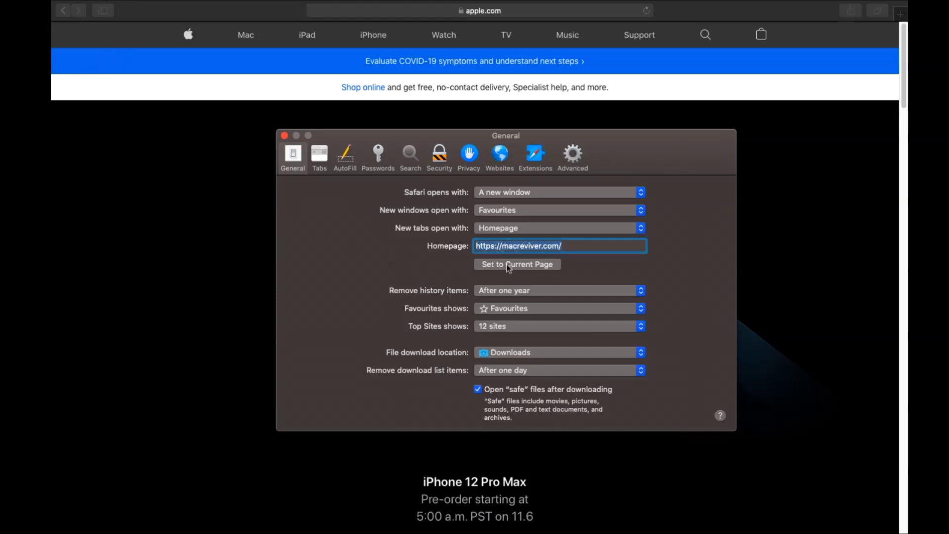
{"action": "left_click", "coordinate": [567, 247]}
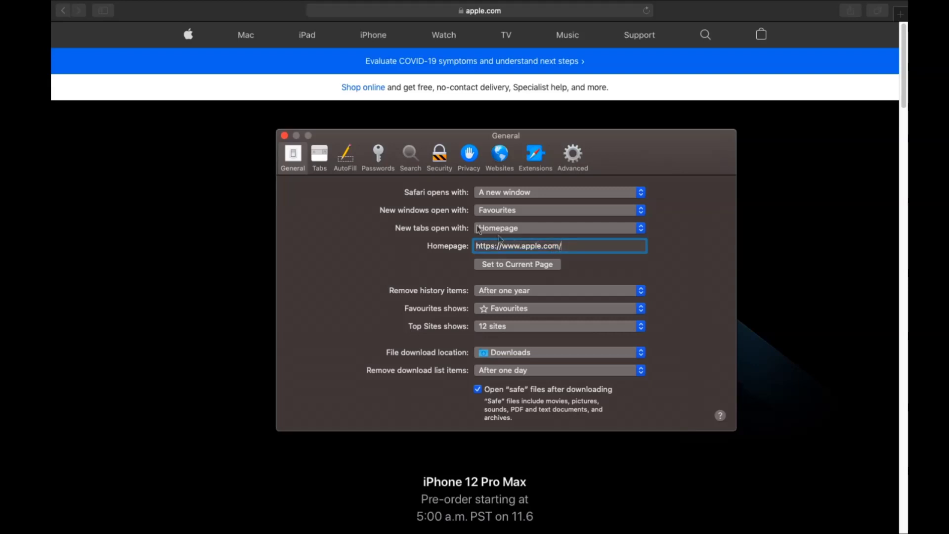
Step: Make Google Safari's search engine
{"action": "left_click", "coordinate": [411, 154]}
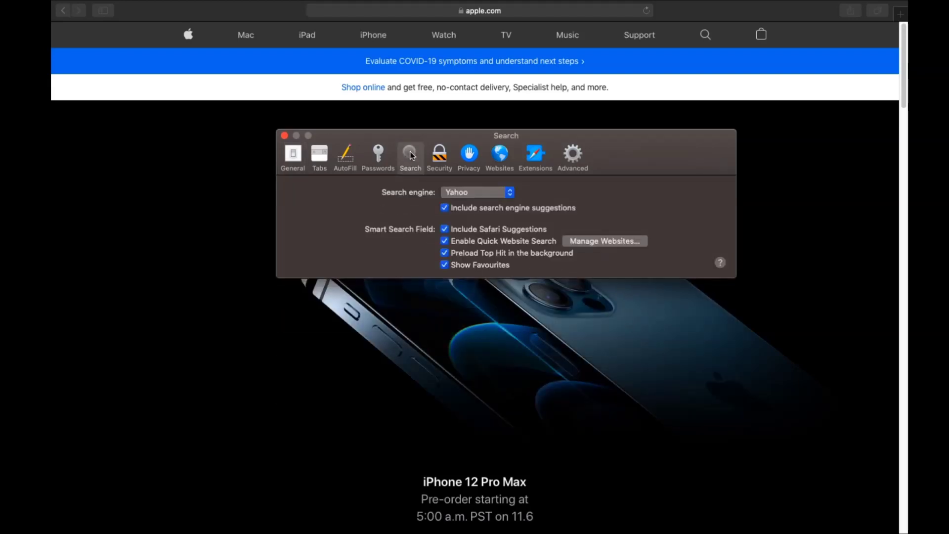
{"action": "left_click", "coordinate": [465, 193]}
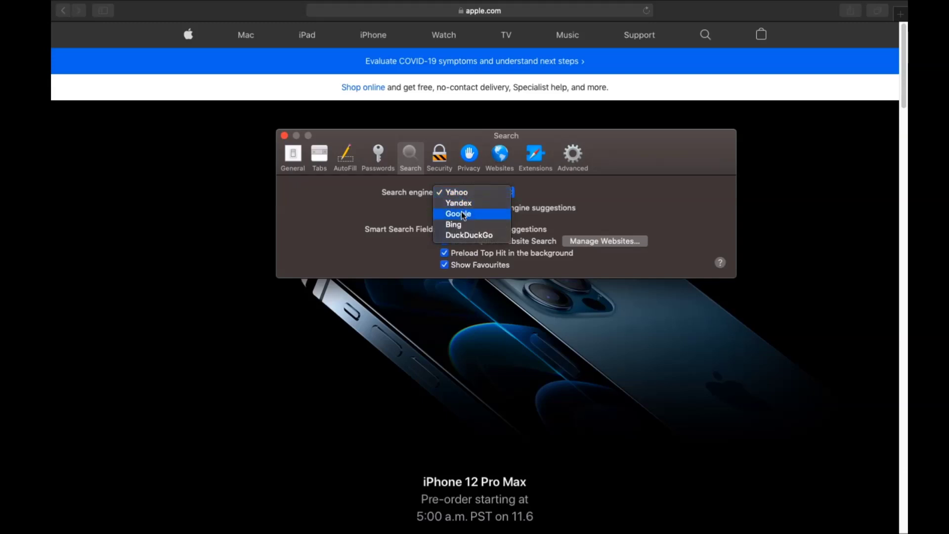
{"action": "left_click", "coordinate": [461, 212]}
Step: Uninstall the Porn Block Plus extension and reveal its app in Finder
{"action": "left_click", "coordinate": [533, 159]}
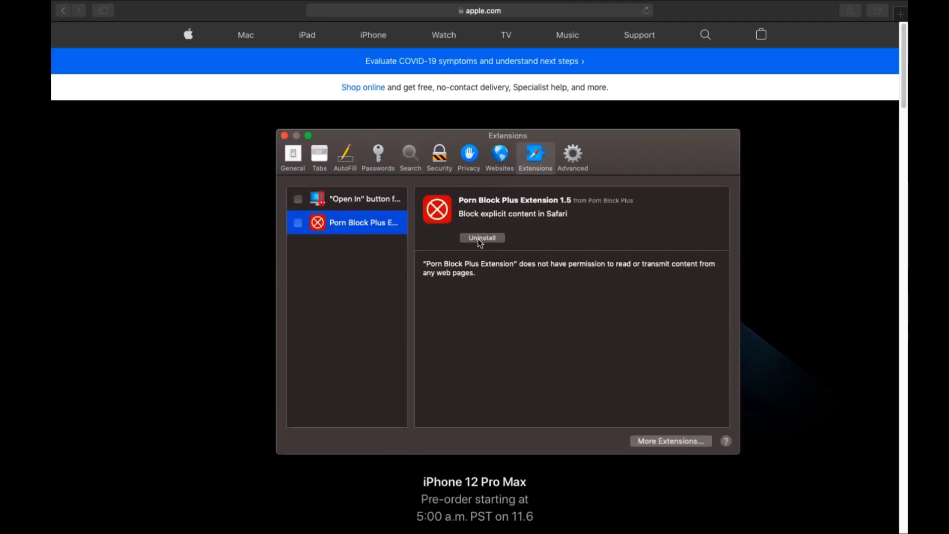
{"action": "left_click", "coordinate": [478, 238]}
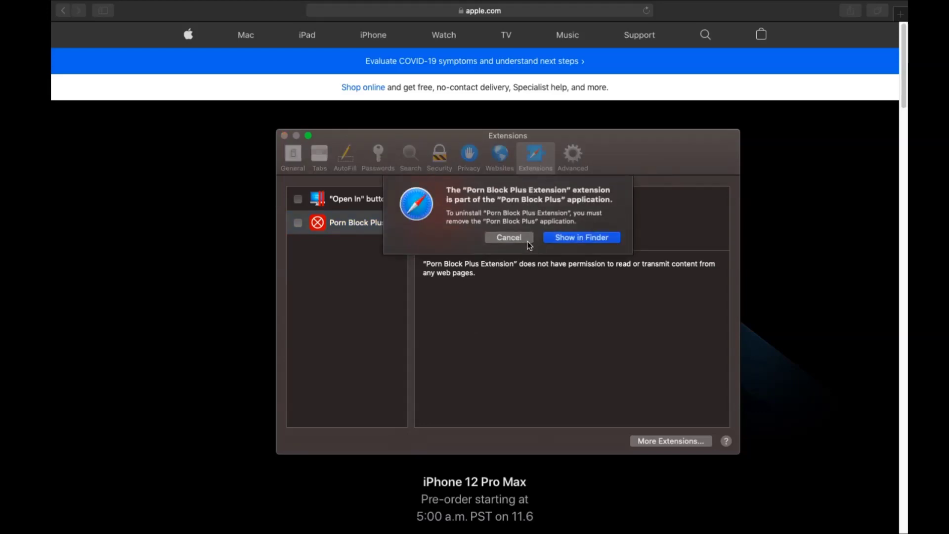
{"action": "left_click", "coordinate": [545, 240]}
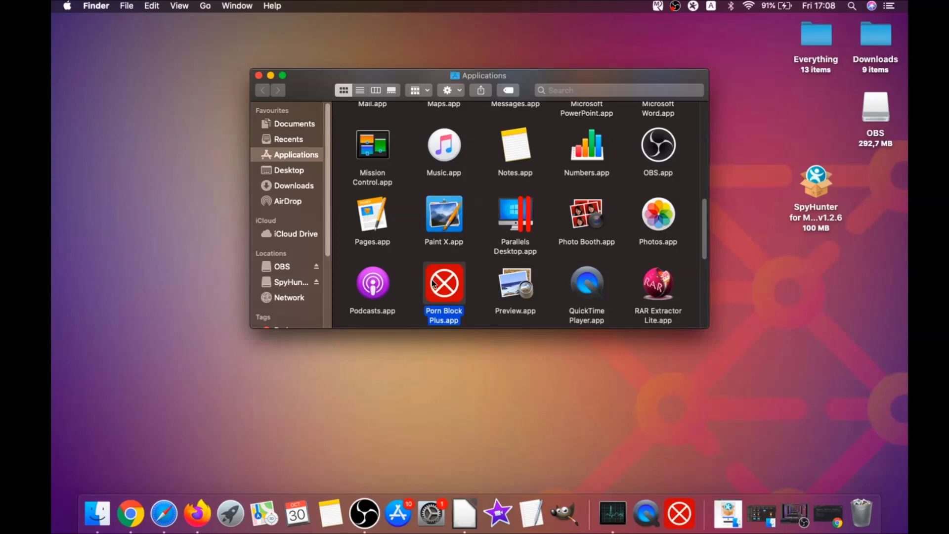
Step: Move Porn Block Plus.app to the Bin, authorising with the admin password, then close Applications
{"action": "left_click_drag", "start_coordinate": [434, 284], "coordinate": [861, 508]}
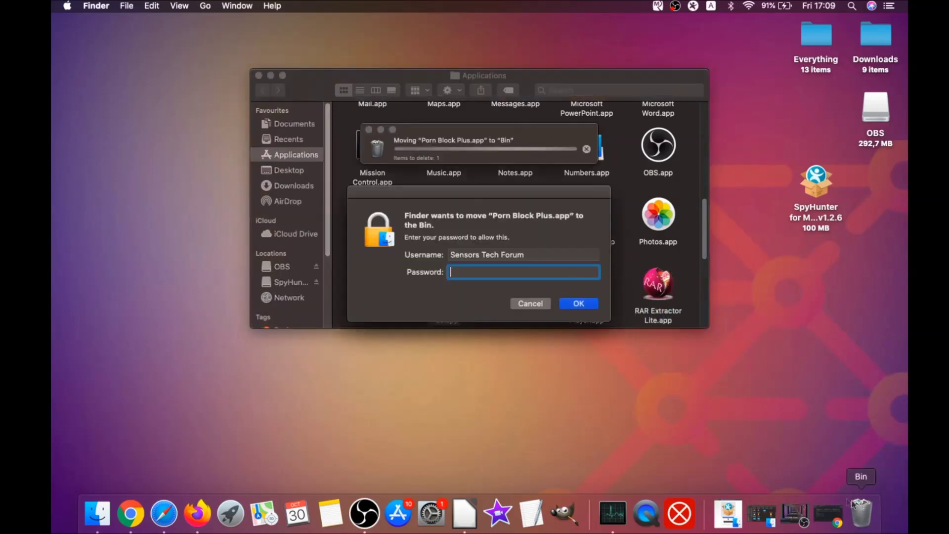
{"action": "type", "text": "****"}
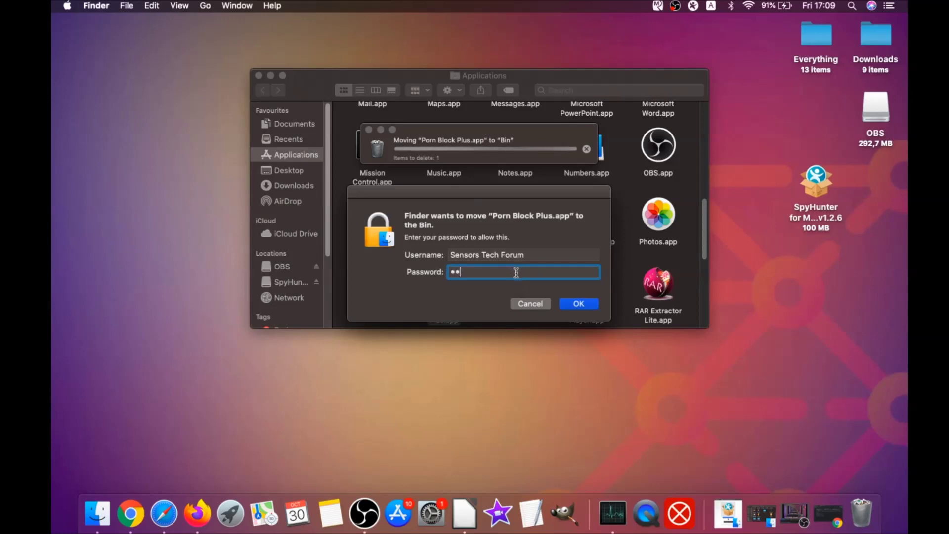
{"action": "type", "text": "******"}
{"action": "left_click", "coordinate": [569, 303]}
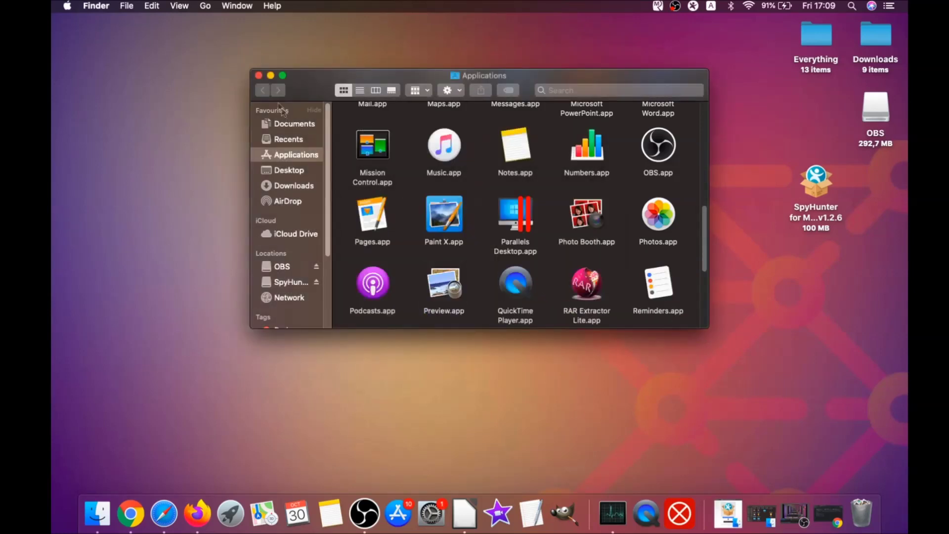
{"action": "left_click", "coordinate": [258, 75]}
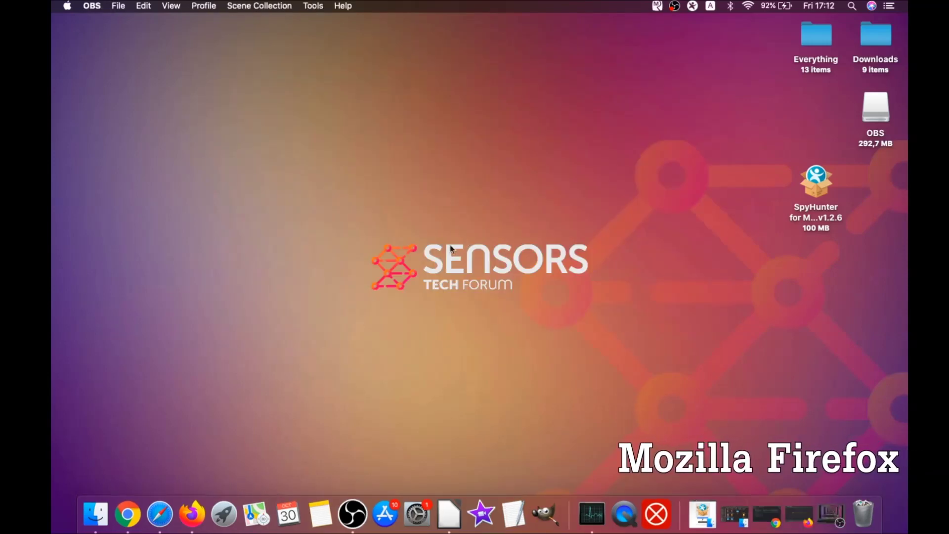
Step: Launch Firefox and open Add-ons from its main menu
{"action": "left_click", "coordinate": [198, 514]}
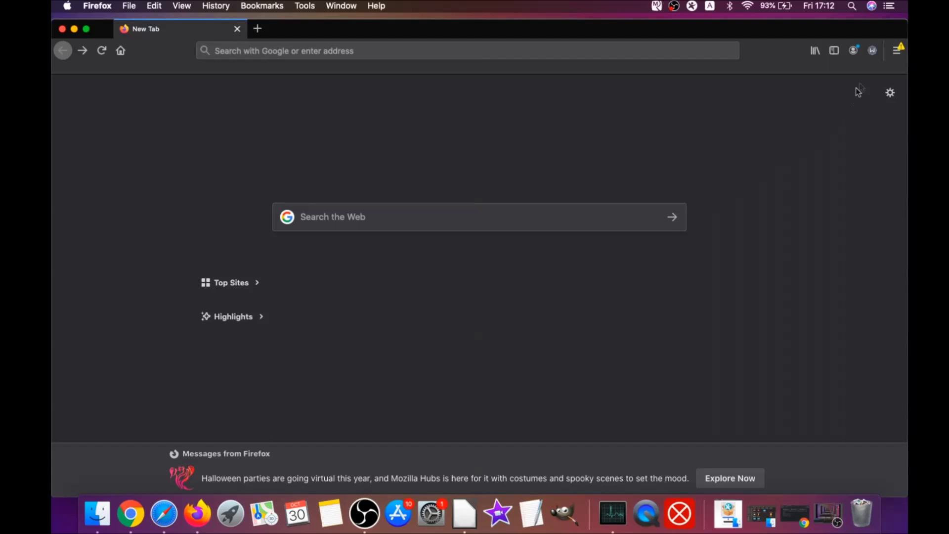
{"action": "left_click", "coordinate": [895, 54]}
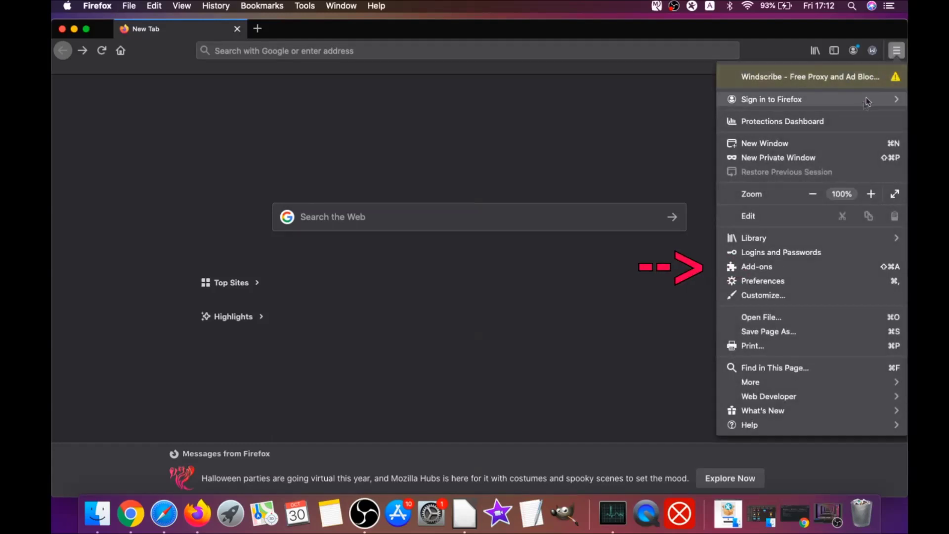
{"action": "left_click", "coordinate": [782, 268]}
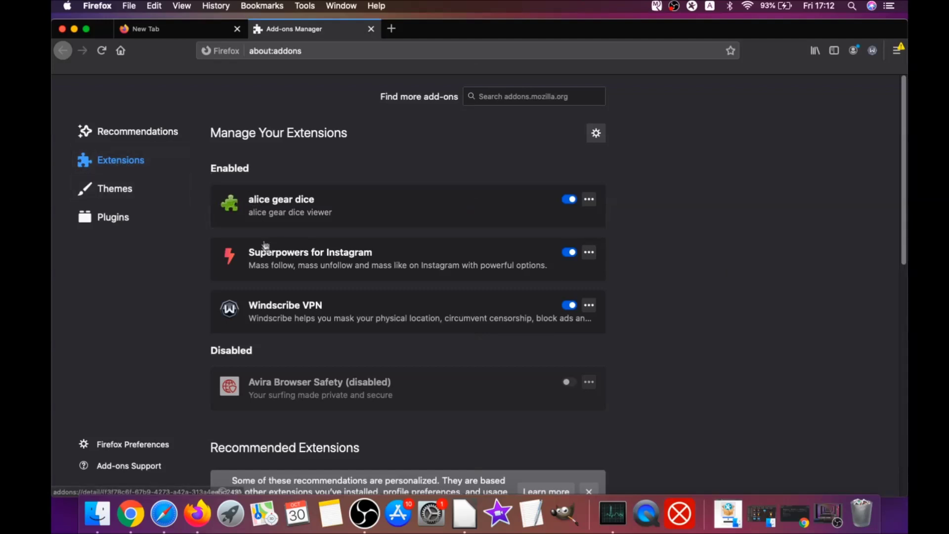
Step: Disable, then remove, the alice gear dice and Superpowers for Instagram extensions
{"action": "left_click", "coordinate": [572, 253]}
{"action": "left_click", "coordinate": [571, 200]}
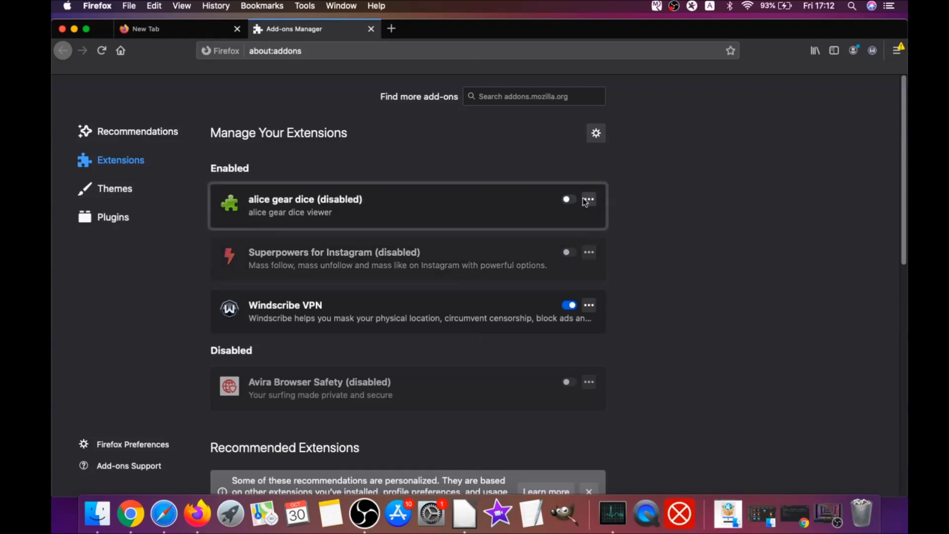
{"action": "left_click", "coordinate": [587, 200]}
{"action": "left_click", "coordinate": [603, 219]}
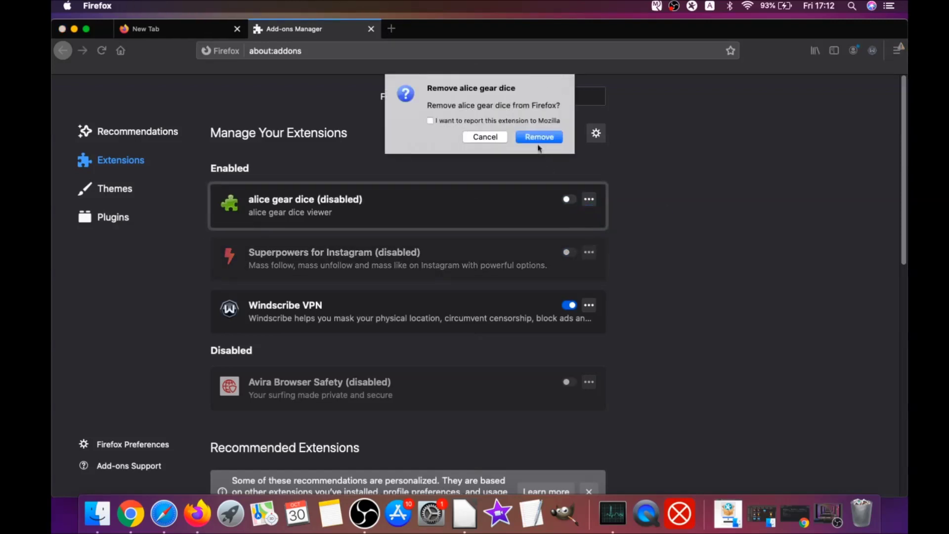
{"action": "left_click", "coordinate": [540, 138]}
{"action": "left_click", "coordinate": [589, 238]}
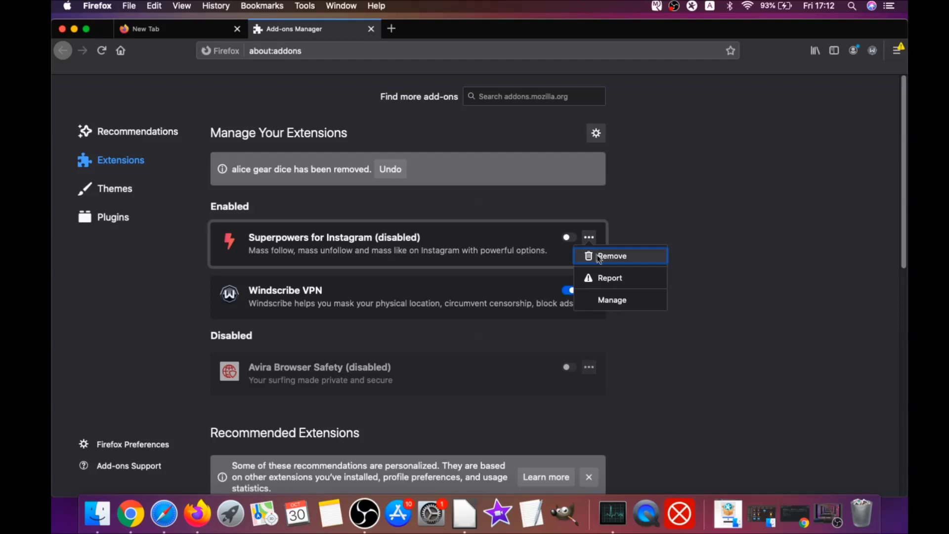
{"action": "left_click", "coordinate": [597, 256]}
{"action": "left_click", "coordinate": [566, 131]}
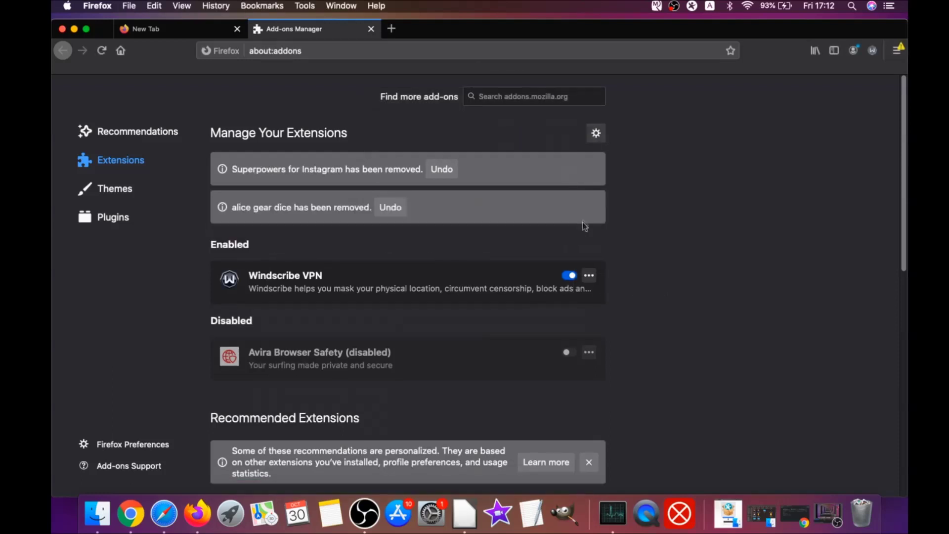
Step: Open about:support and refresh Firefox to its defaults
{"action": "left_click", "coordinate": [286, 52]}
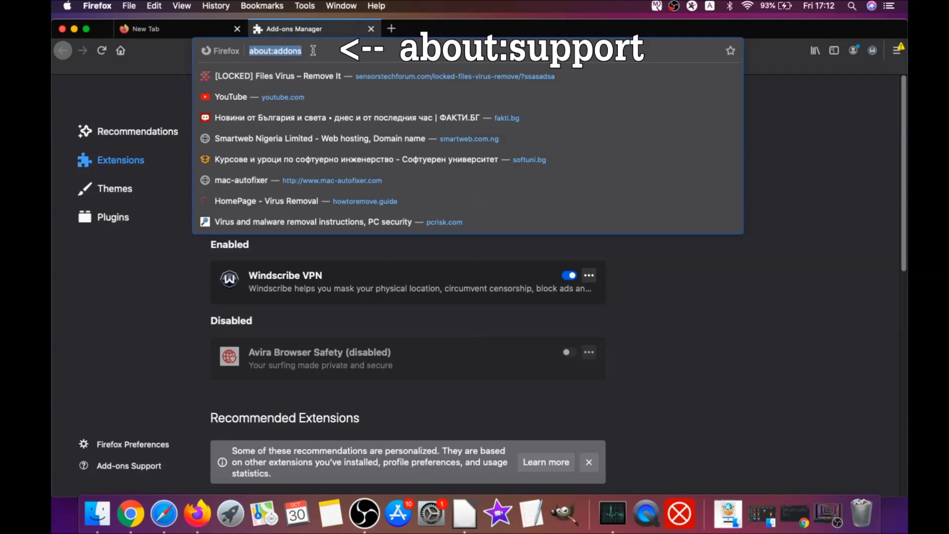
{"action": "type", "text": "about:support"}
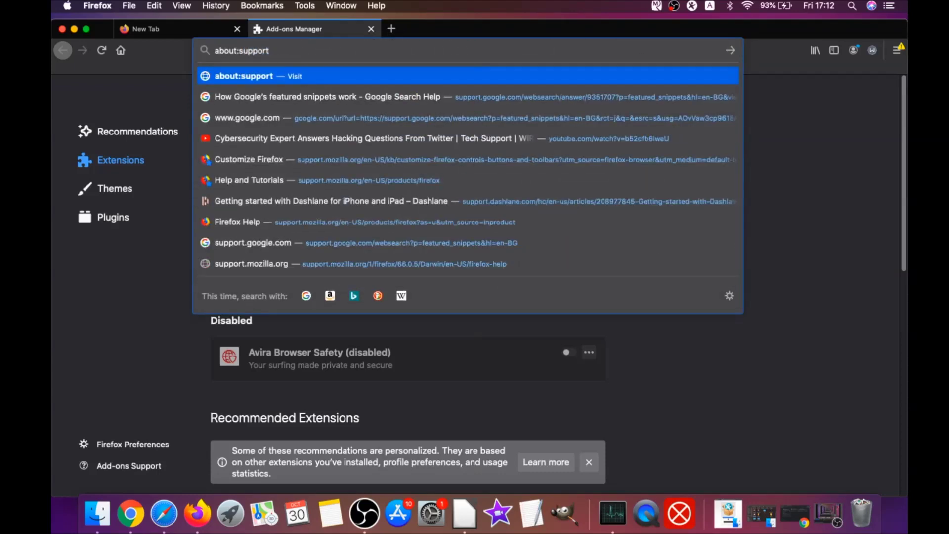
{"action": "key", "text": "Return"}
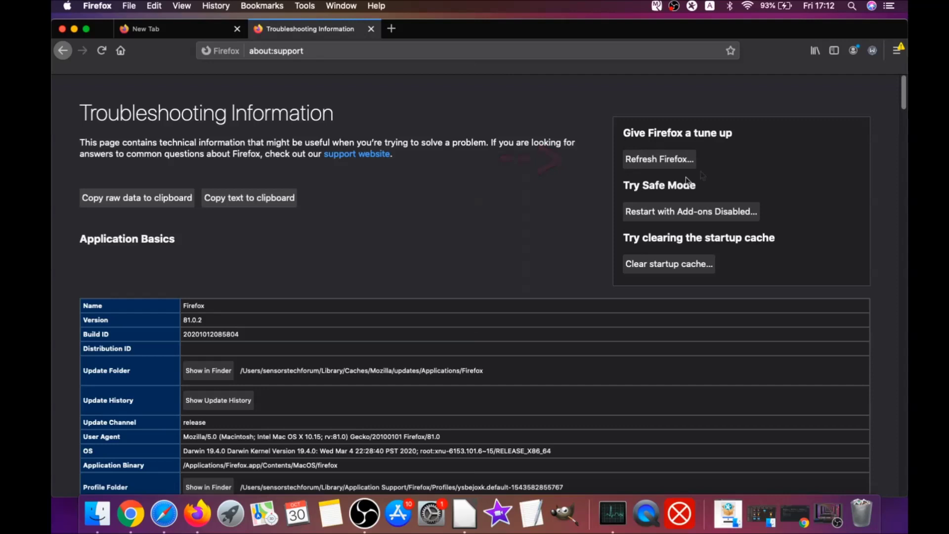
{"action": "left_click", "coordinate": [658, 165]}
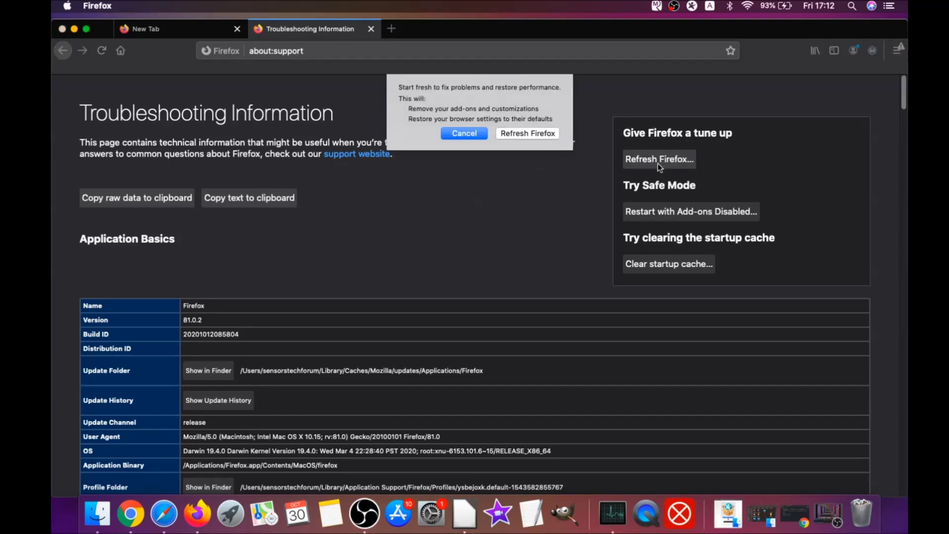
{"action": "left_click", "coordinate": [527, 133]}
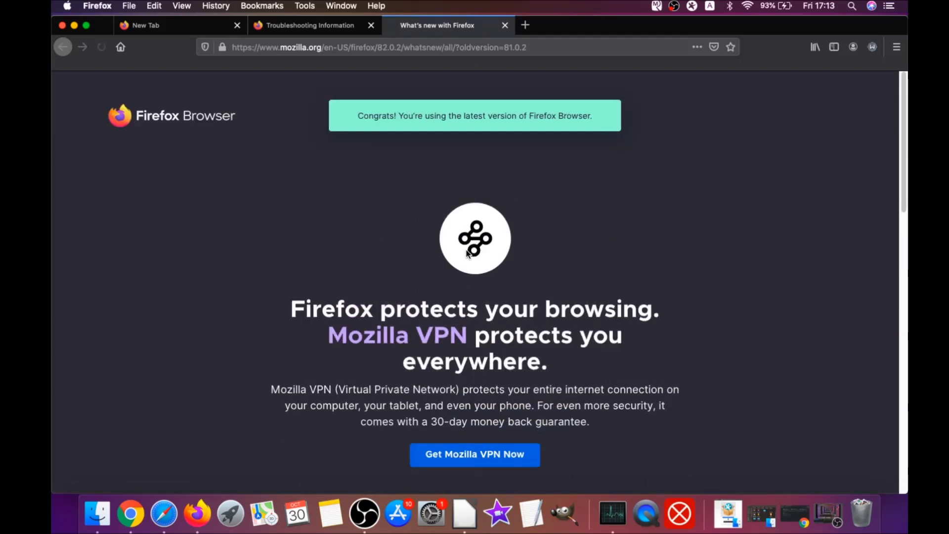
Step: Review the refresh confirmation, return to Troubleshooting Information, and minimize Firefox
{"action": "left_click_drag", "start_coordinate": [359, 115], "coordinate": [589, 115]}
{"action": "scroll", "coordinate": [464, 246], "scroll_direction": "down", "scroll_amount": 4}
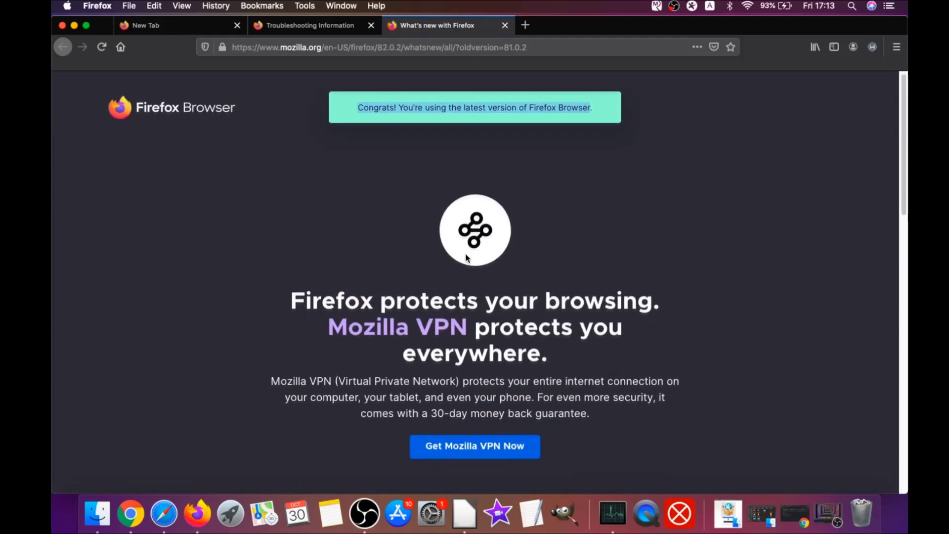
{"action": "left_click", "coordinate": [333, 25]}
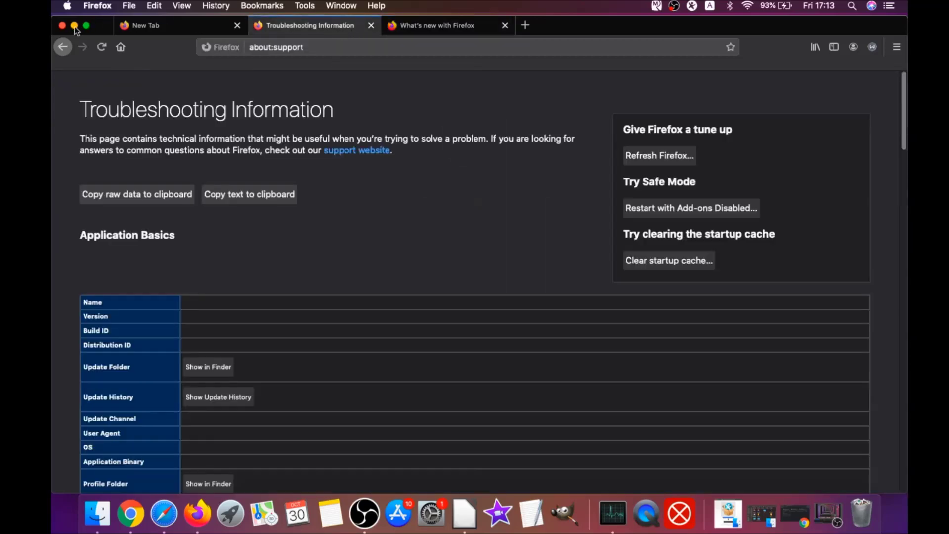
{"action": "left_click", "coordinate": [74, 26]}
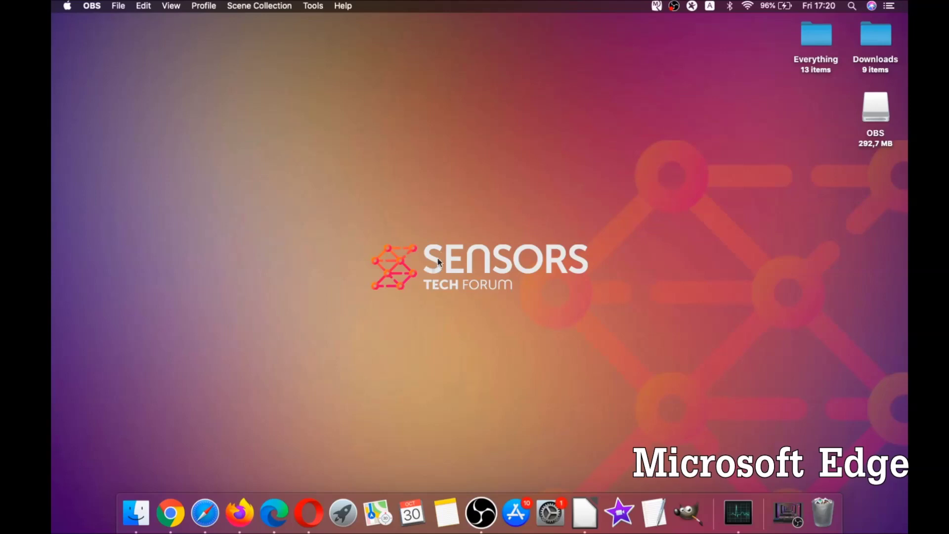
Step: Launch Edge and open edge://settings/clearBrowserData
{"action": "left_click", "coordinate": [274, 512]}
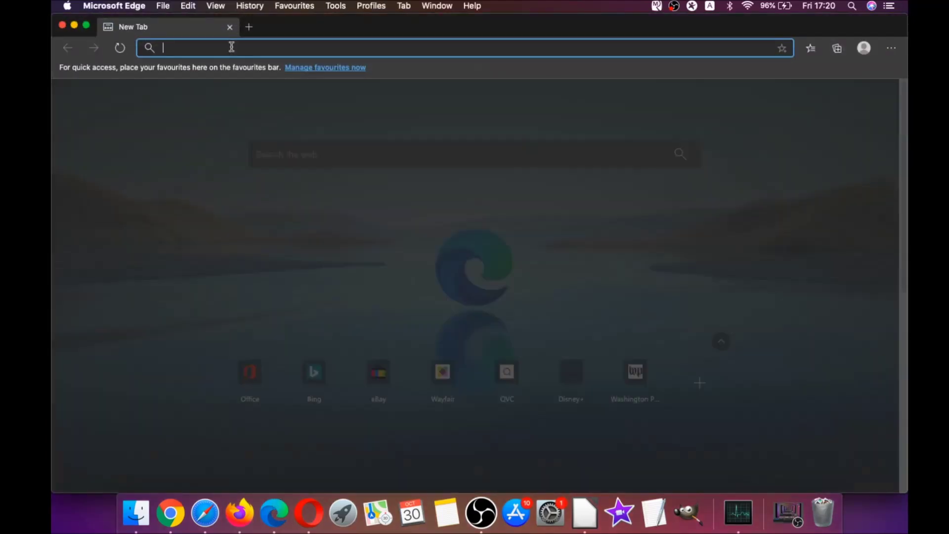
{"action": "type", "text": "edge"}
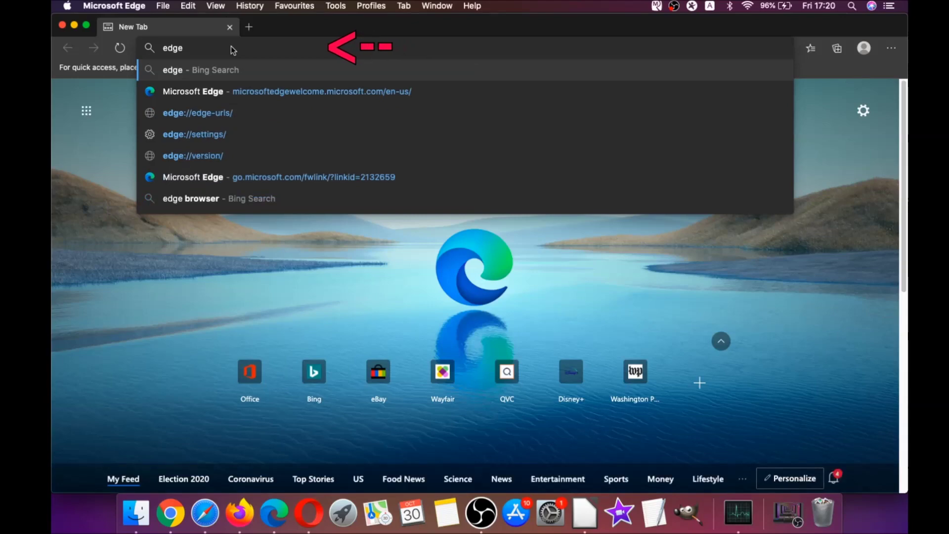
{"action": "type", "text": "://settings"}
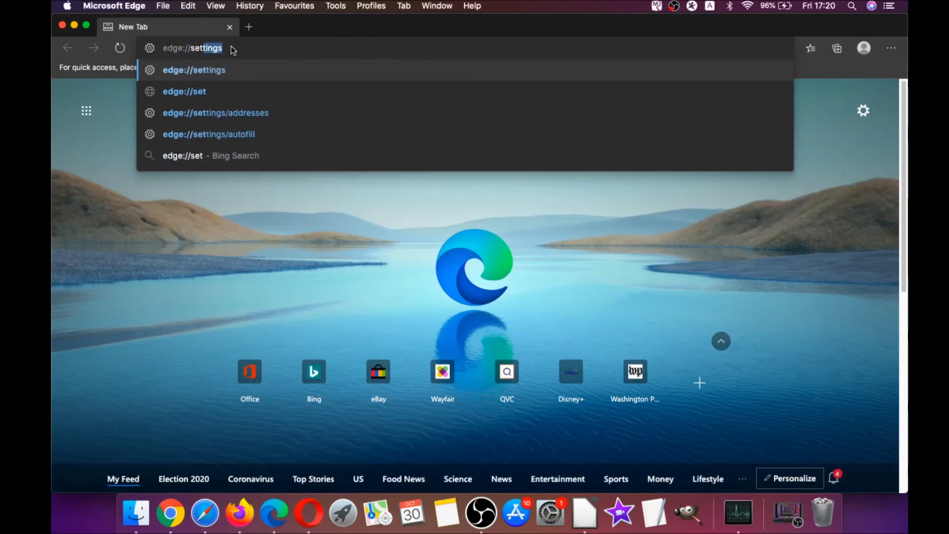
{"action": "type", "text": "/clearBrowserData"}
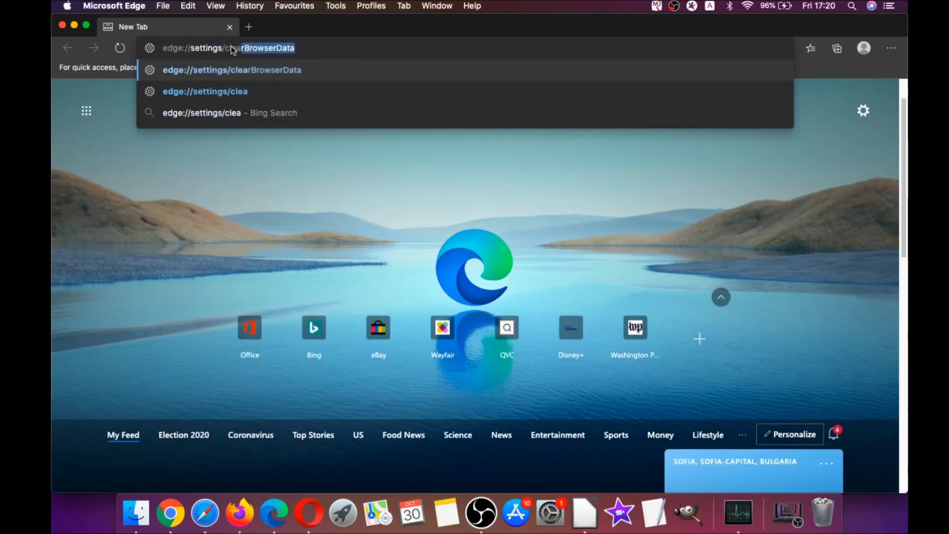
{"action": "key", "text": "Return"}
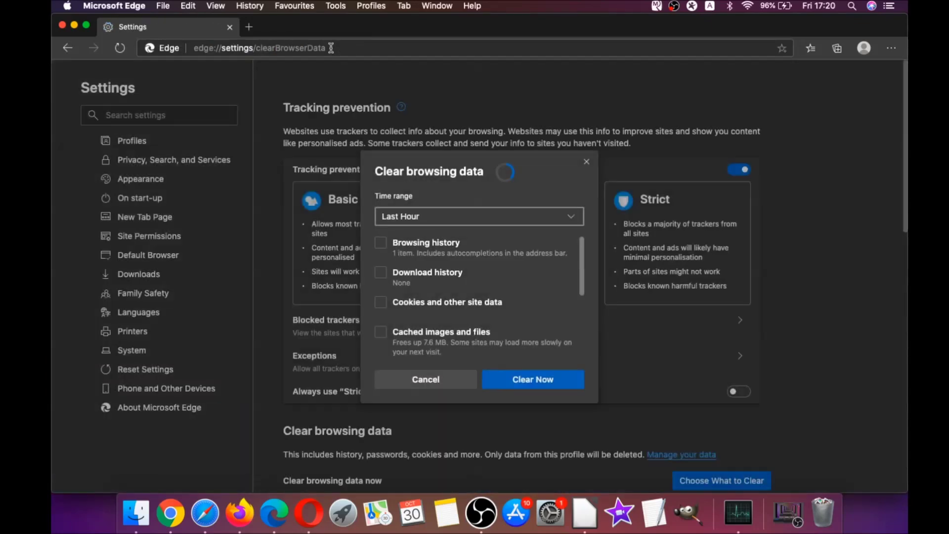
Step: Clear All Time browsing data including autofill, then close Edge
{"action": "left_click", "coordinate": [443, 221]}
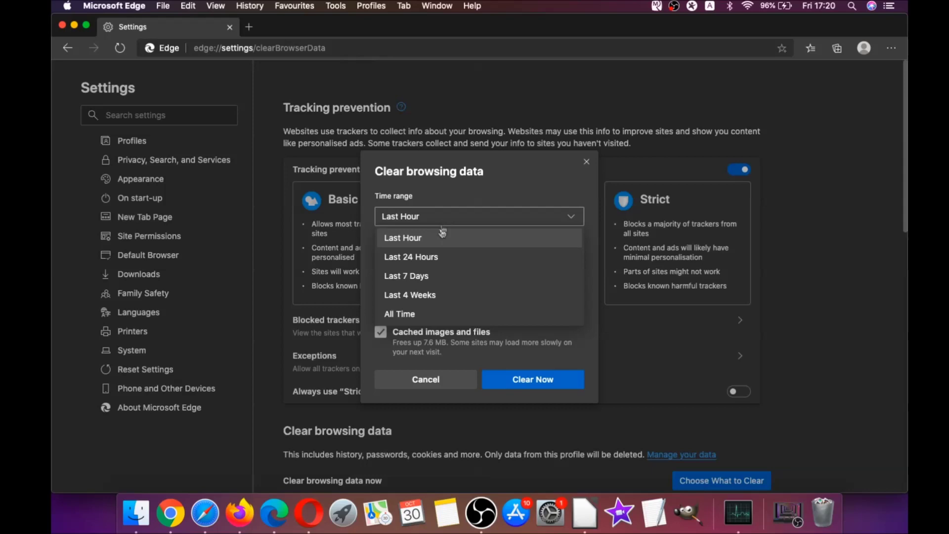
{"action": "left_click", "coordinate": [405, 315]}
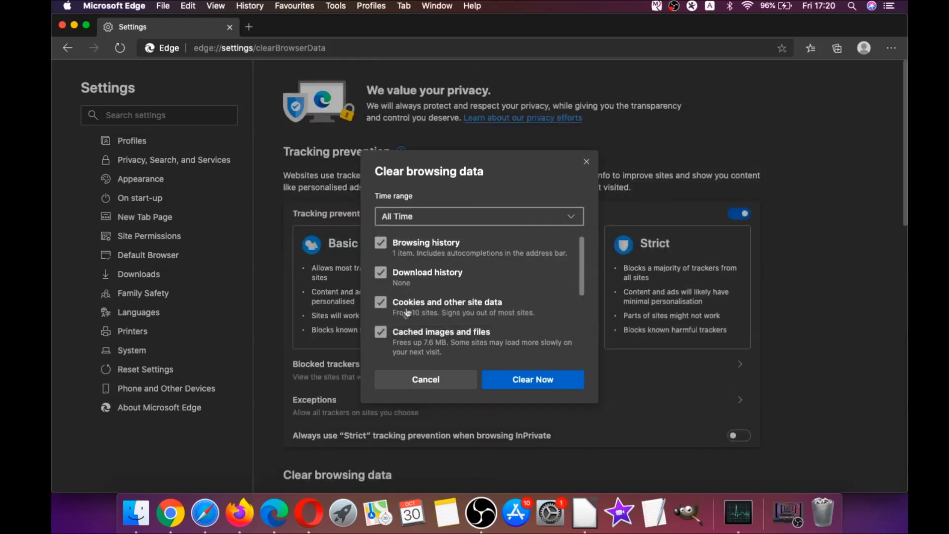
{"action": "scroll", "coordinate": [442, 264], "scroll_direction": "down", "scroll_amount": 5}
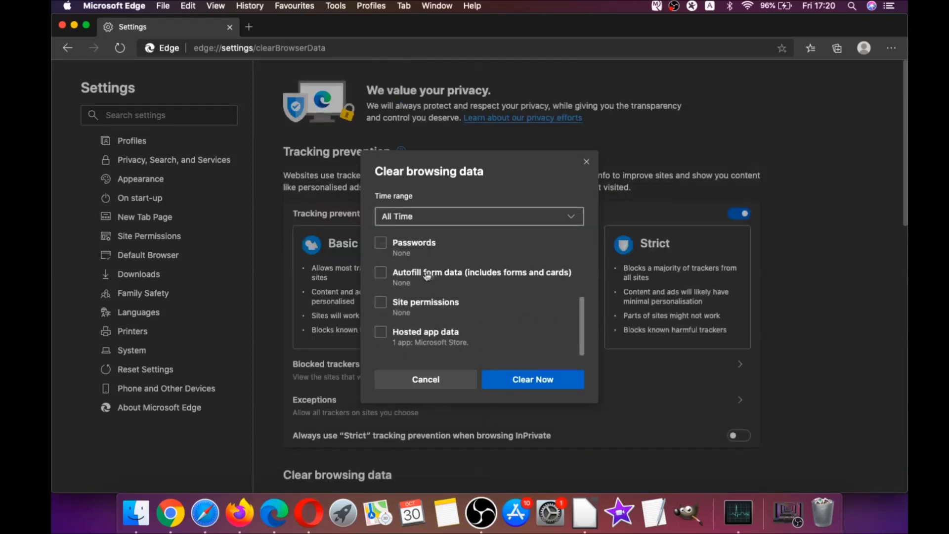
{"action": "left_click", "coordinate": [379, 273]}
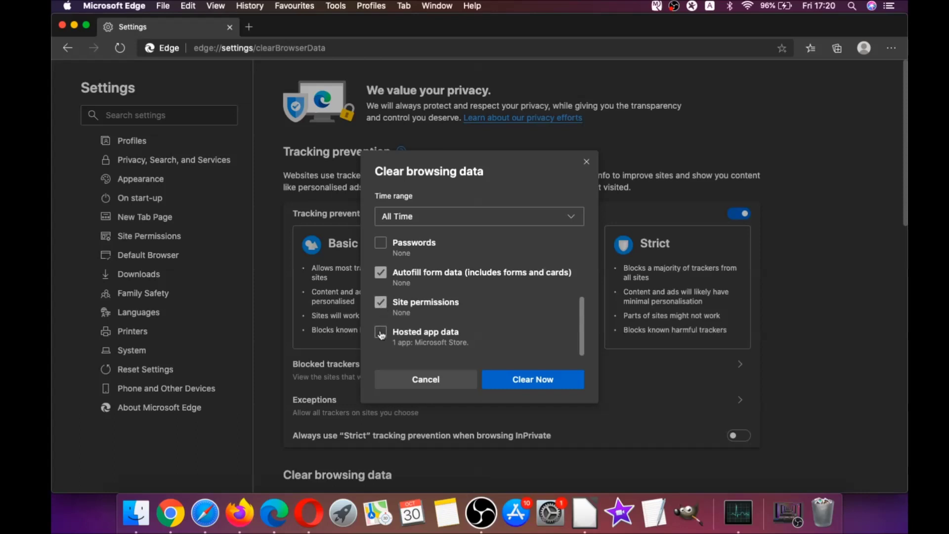
{"action": "left_click", "coordinate": [518, 378]}
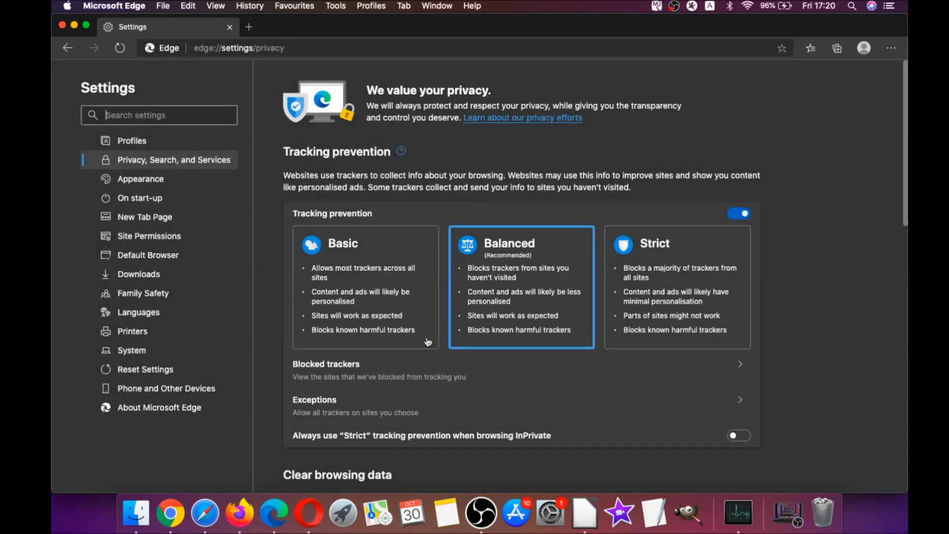
{"action": "left_click", "coordinate": [63, 26]}
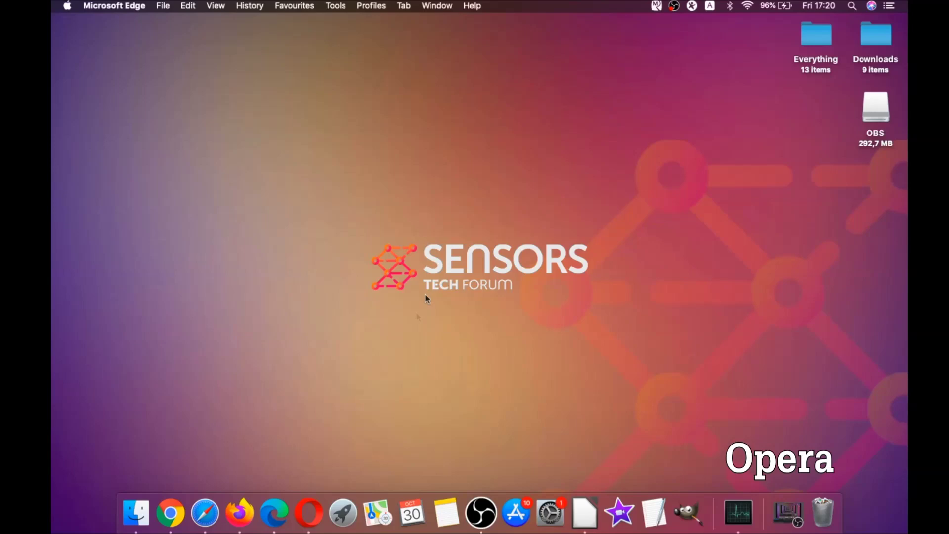
Step: Launch Opera full screen and open opera://settings/clearBrowserData
{"action": "left_click", "coordinate": [316, 504]}
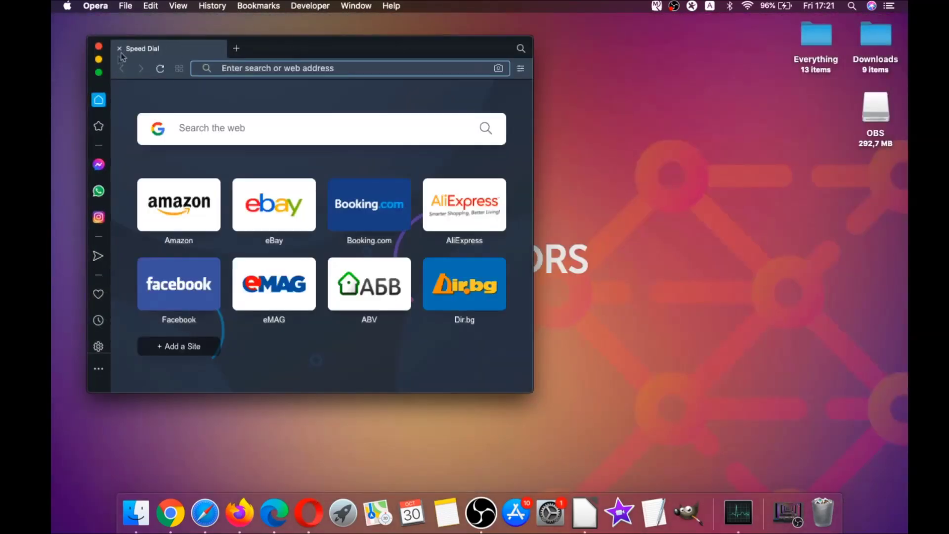
{"action": "left_click", "coordinate": [98, 72]}
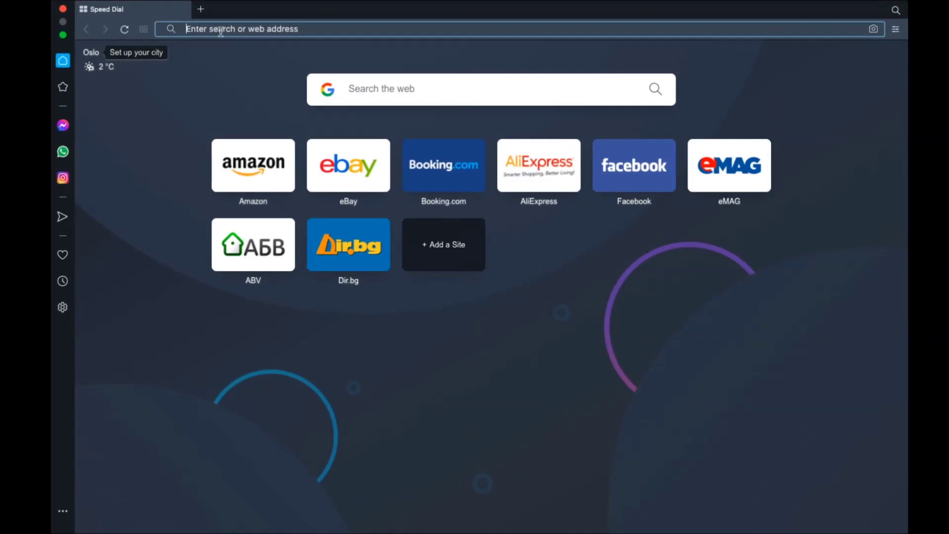
{"action": "type", "text": "opera"}
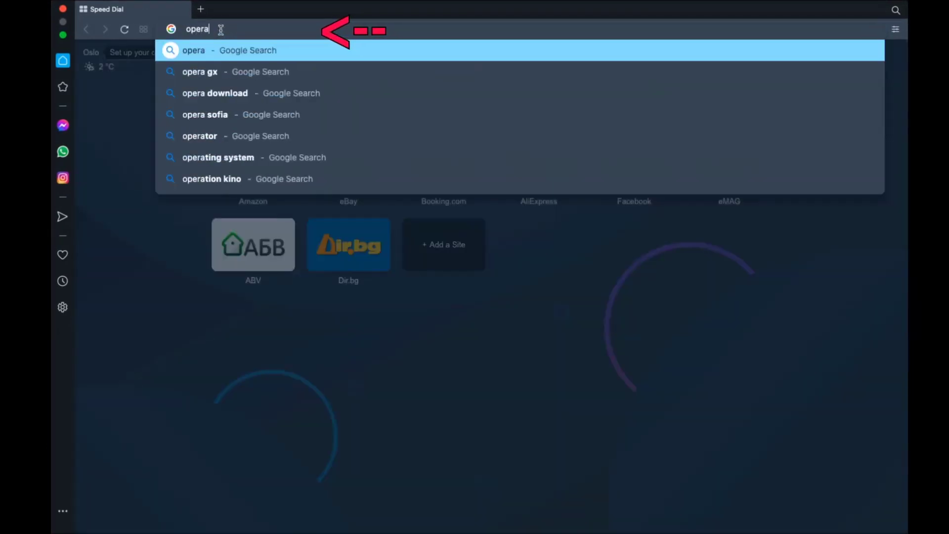
{"action": "type", "text": "://settings/clear"}
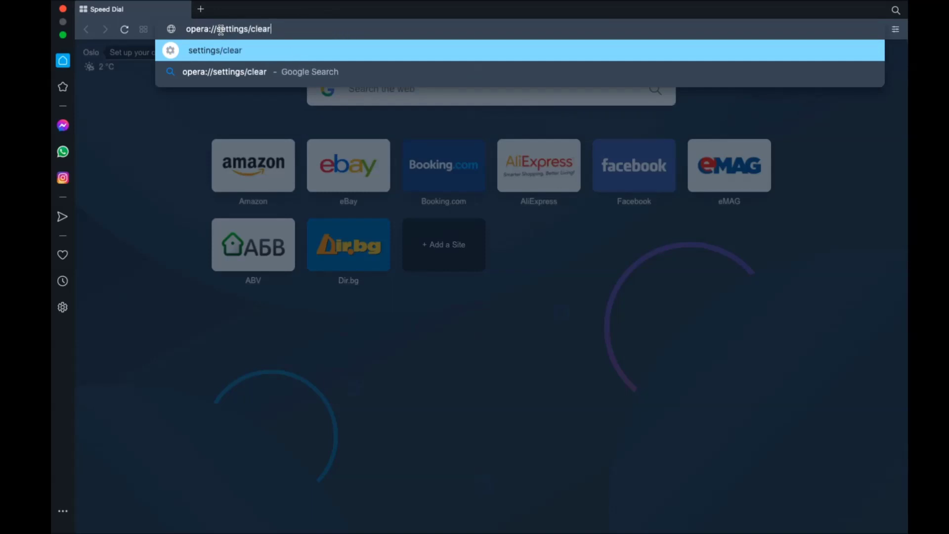
{"action": "type", "text": "BrowserData"}
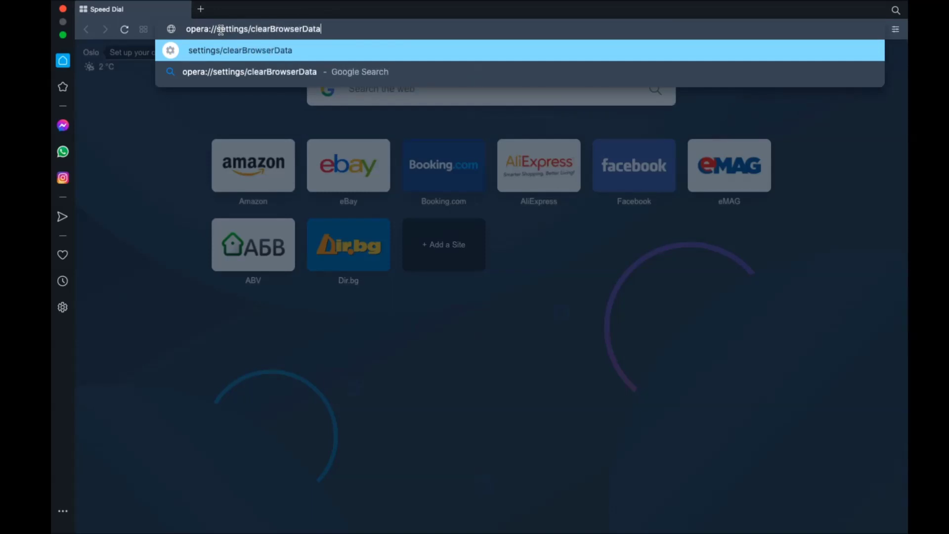
{"action": "key", "text": "Return"}
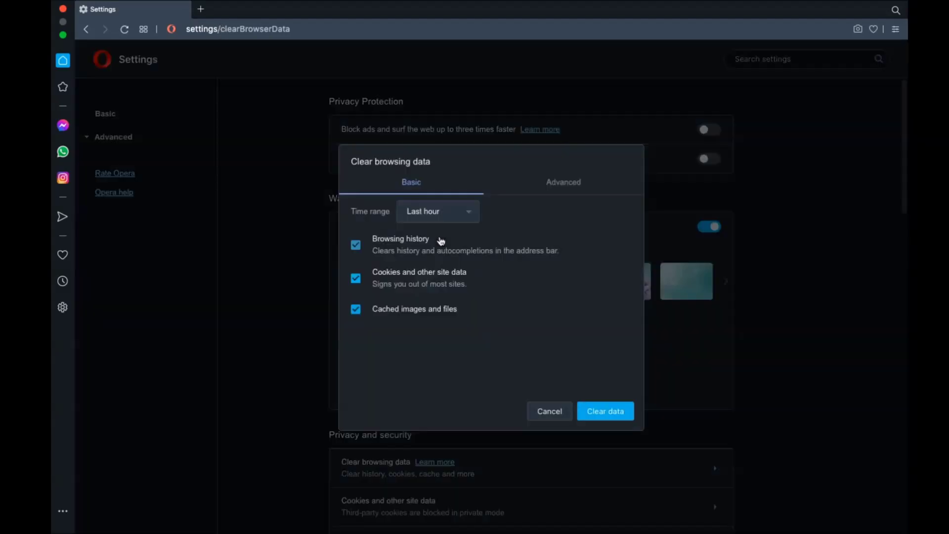
Step: Clear All time data from the Advanced tab, then close Opera
{"action": "left_click", "coordinate": [454, 215]}
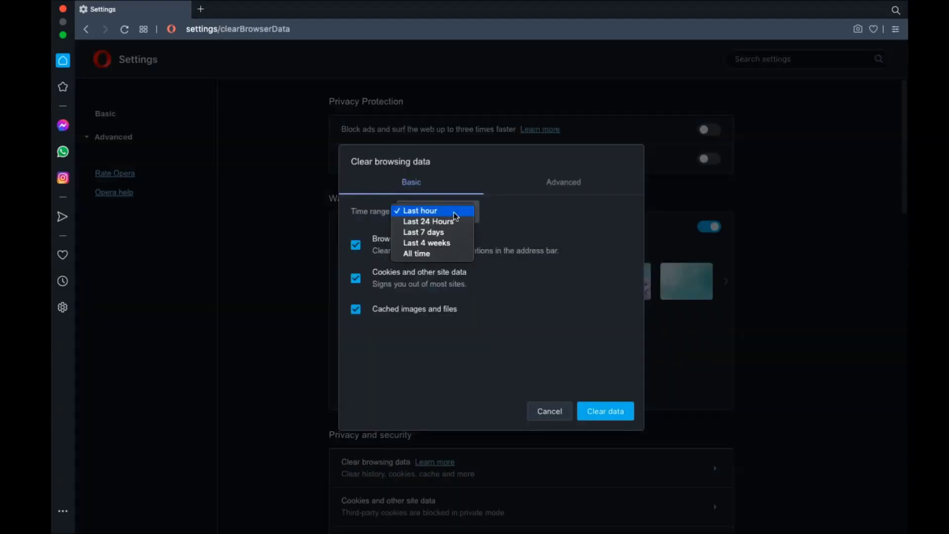
{"action": "left_click", "coordinate": [534, 188]}
{"action": "left_click", "coordinate": [556, 186]}
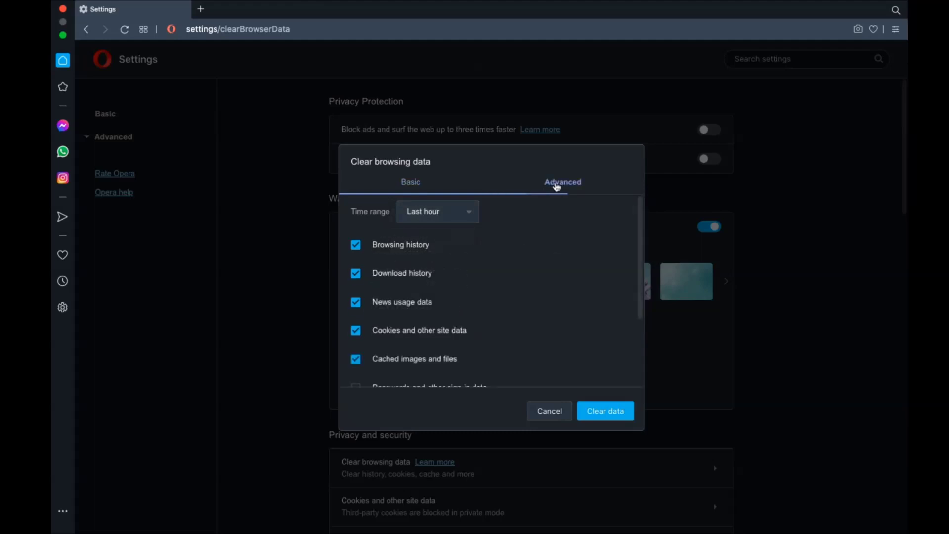
{"action": "left_click", "coordinate": [459, 214]}
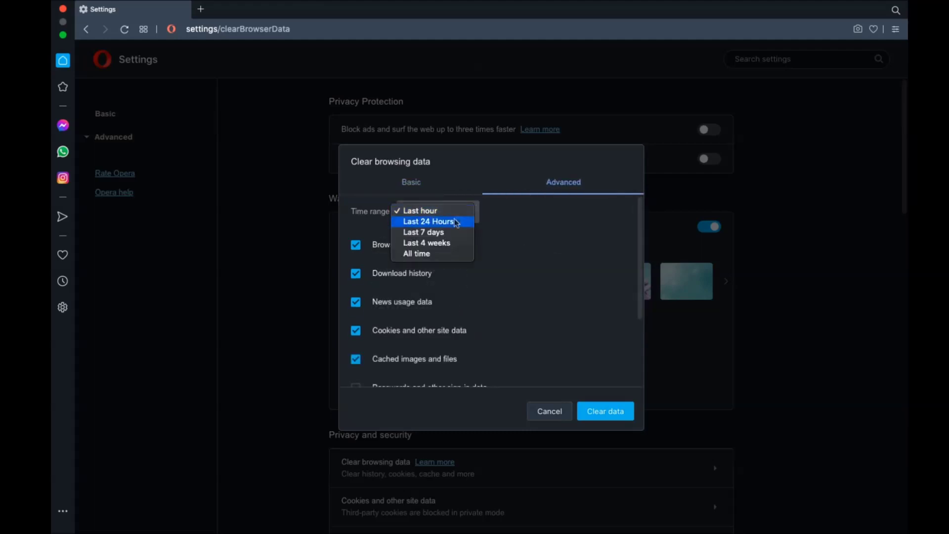
{"action": "left_click", "coordinate": [439, 254]}
{"action": "scroll", "coordinate": [435, 255], "scroll_direction": "down", "scroll_amount": 3}
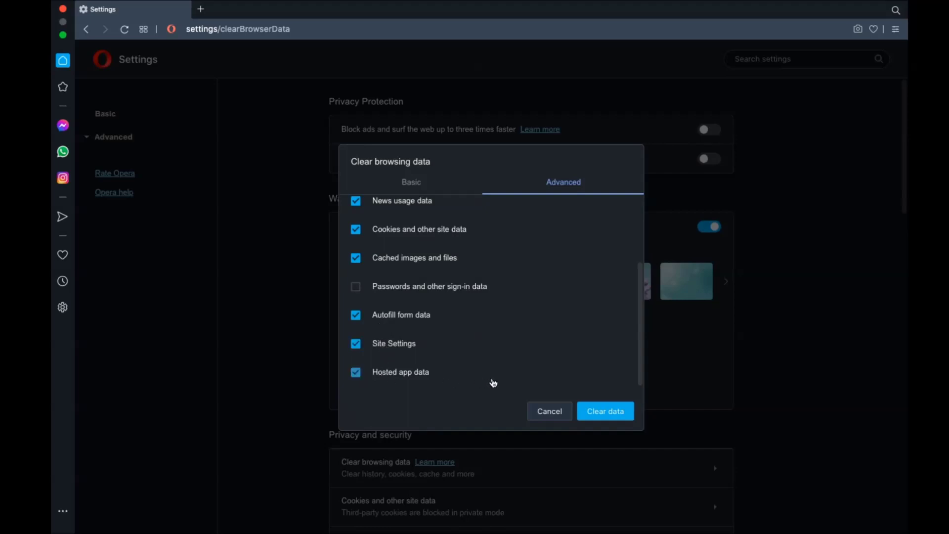
{"action": "left_click", "coordinate": [604, 413]}
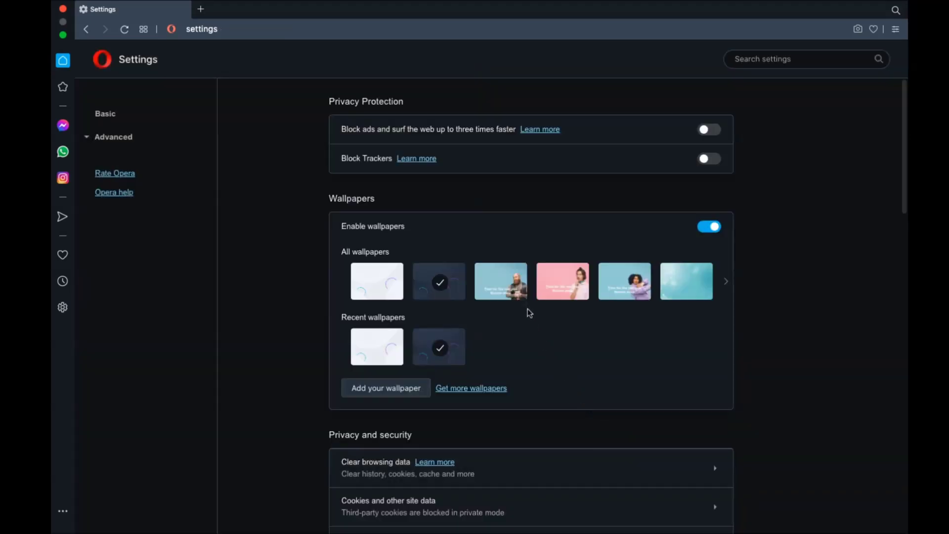
{"action": "left_click", "coordinate": [62, 8]}
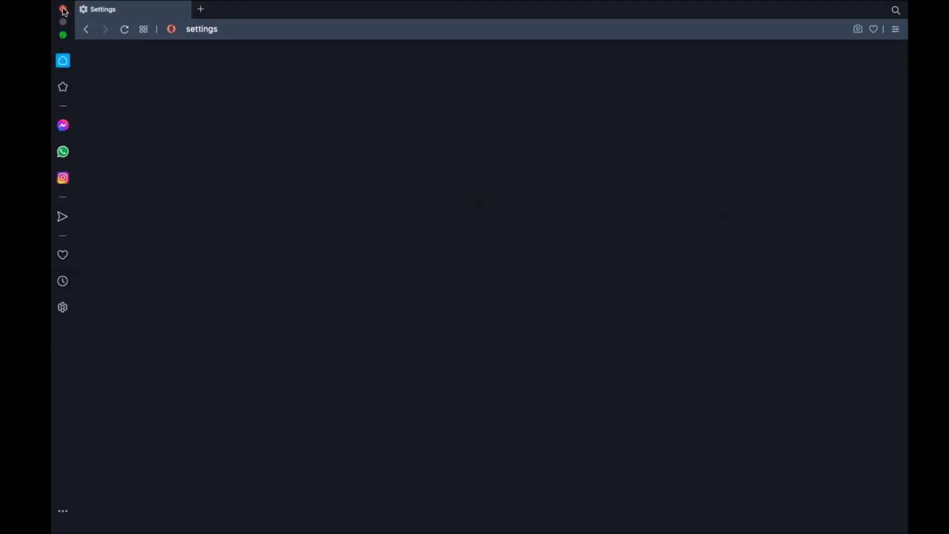